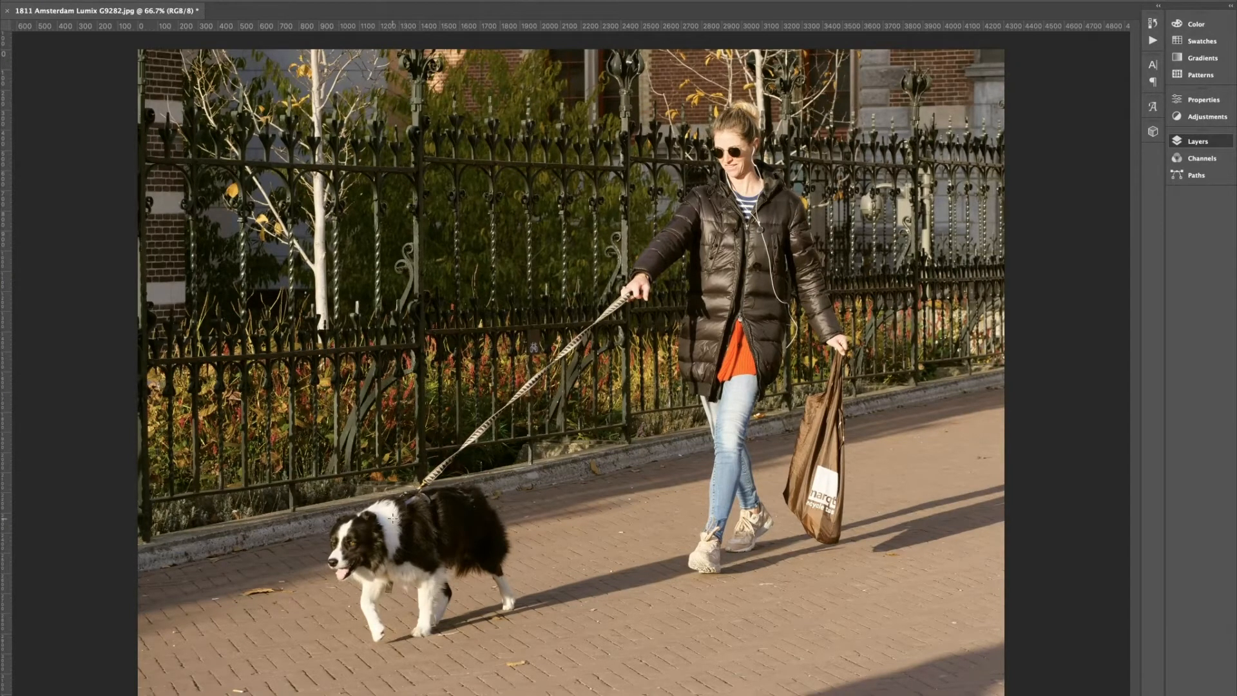
# - Copy a rectangular area around the dog's head onto a new layer and check the copy by toggling layer visibility
pyautogui.moveTo(316, 508); pyautogui.dragTo(393, 561)
pyautogui.press('super+j')
pyautogui.click(1031, 228)
pyautogui.click(1031, 231)
pyautogui.click(1031, 231)
pyautogui.click(1031, 231)
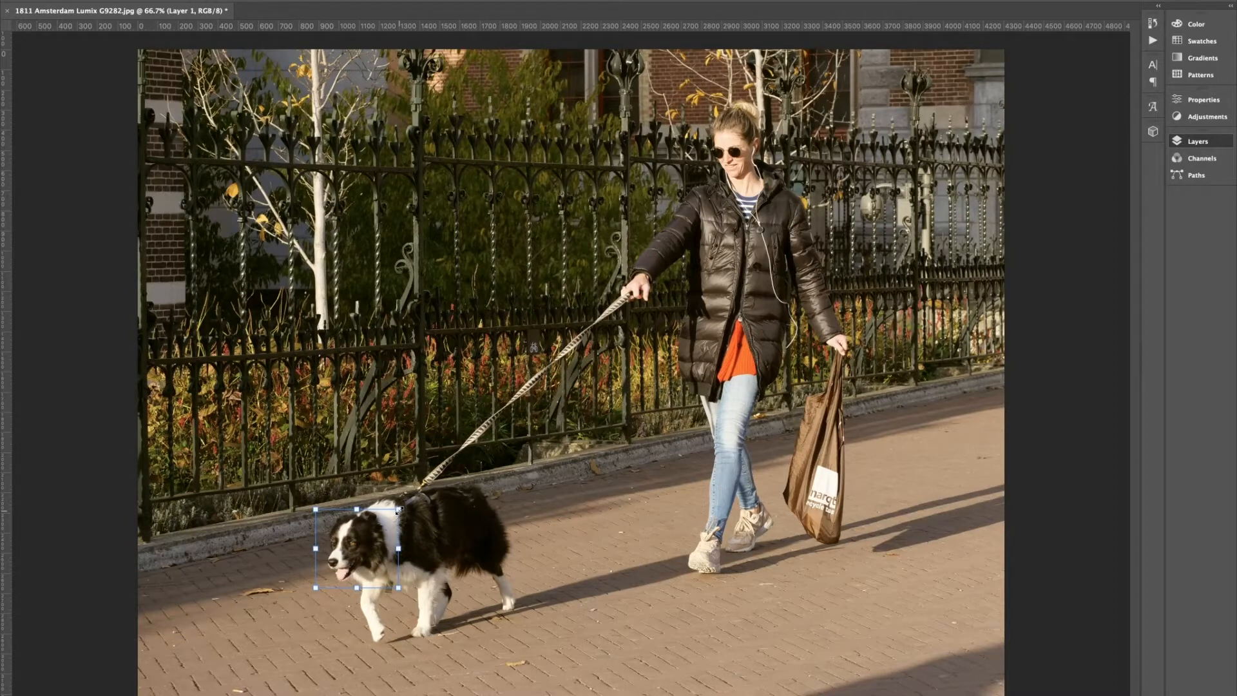
# - Enlarge and distort the dog-head copy into a slanted perspective shape with its left edge taller than its right edge
pyautogui.moveTo(398, 509); pyautogui.dragTo(416, 489)
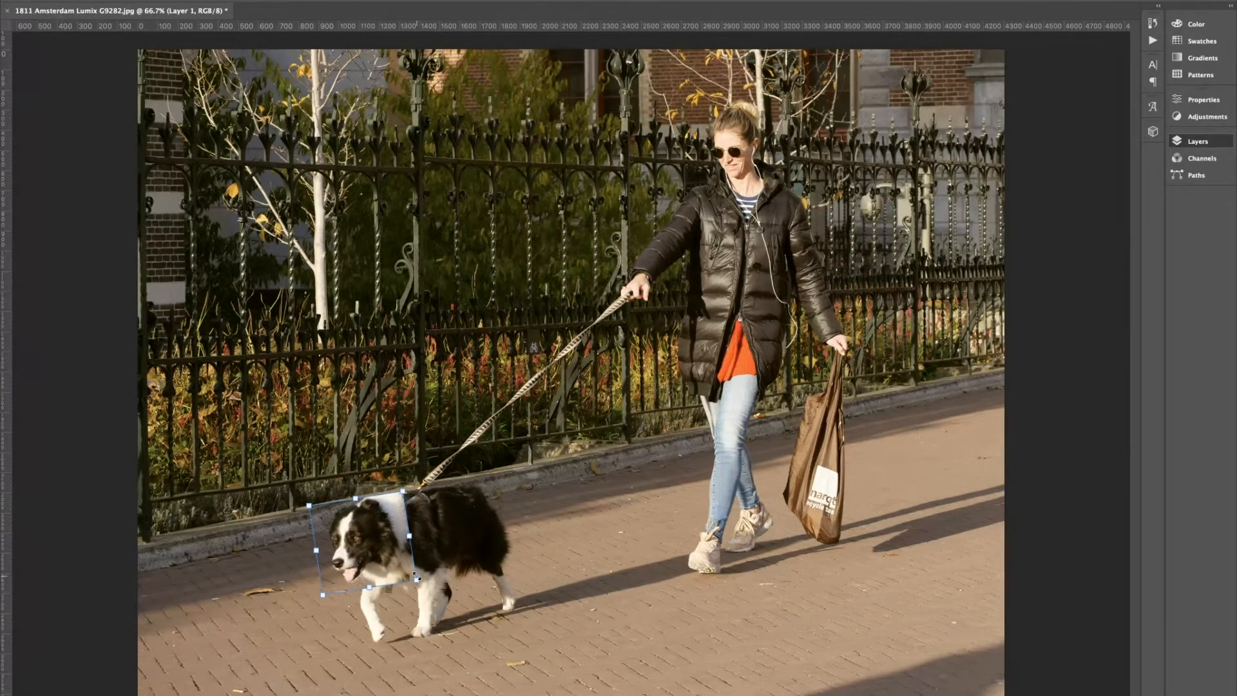
pyautogui.moveTo(417, 581); pyautogui.dragTo(395, 593)
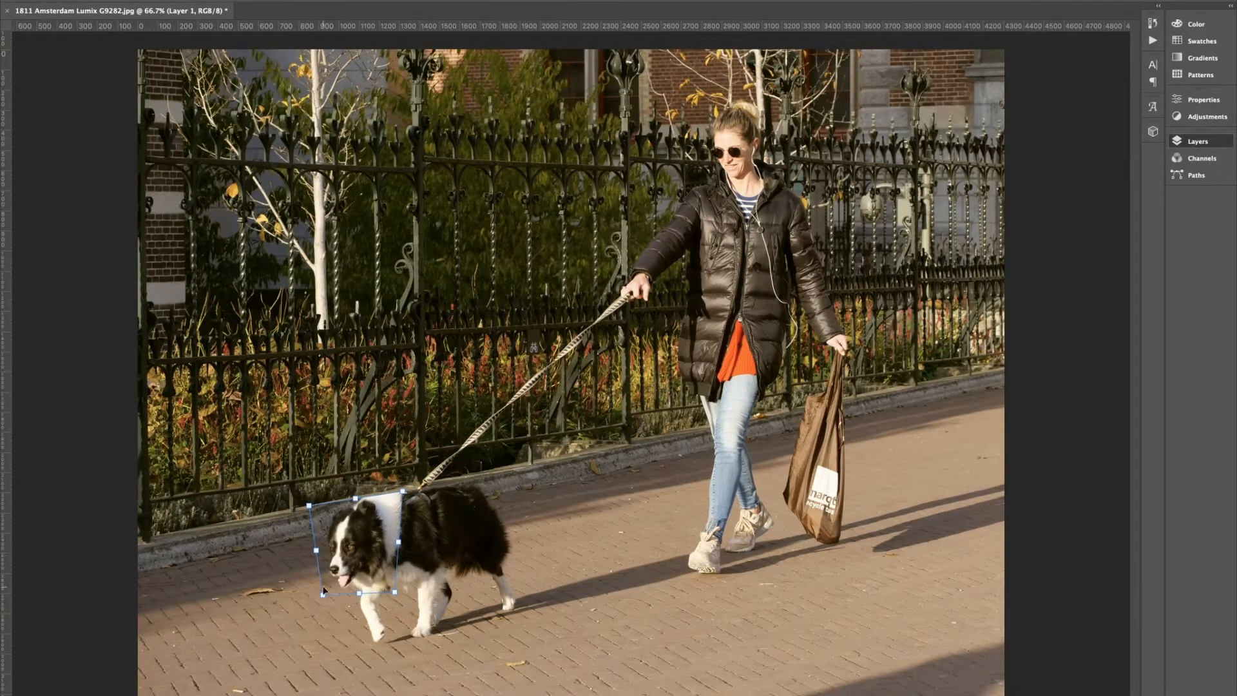
pyautogui.moveTo(323, 596); pyautogui.dragTo(307, 612)
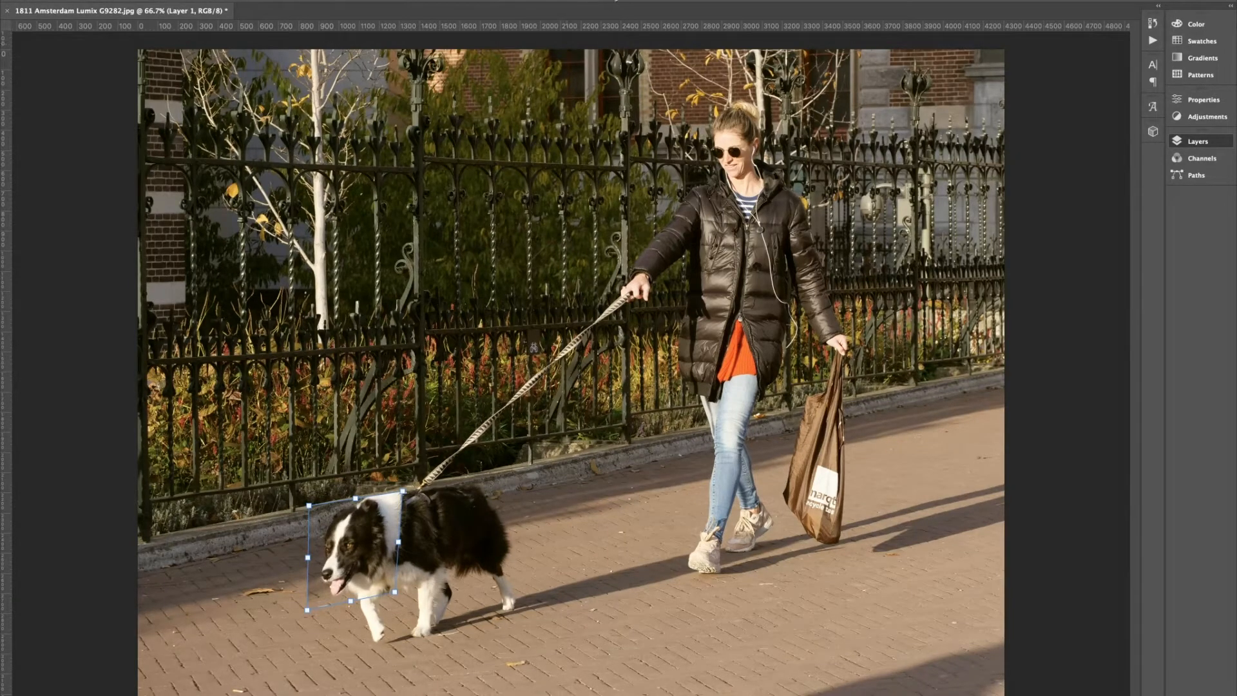
pyautogui.press('Return')
# - Add a soft shading layer effect along the inside edges of the dog-head copy
pyautogui.press('super+z')
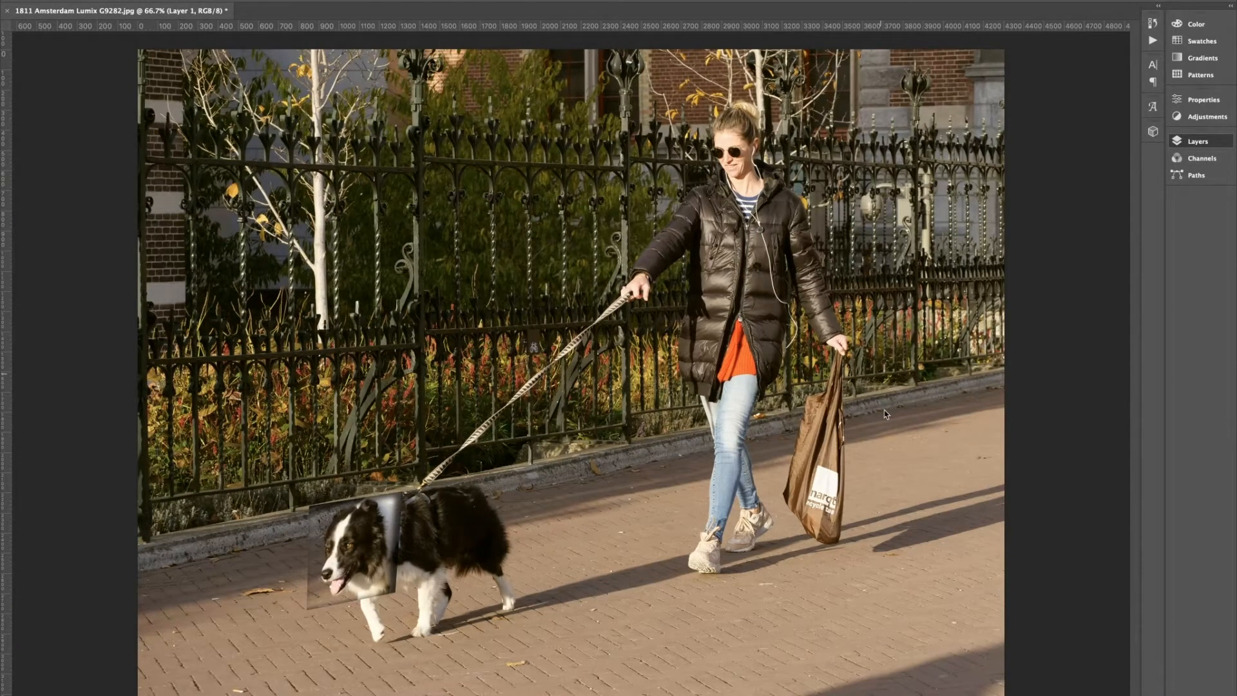
pyautogui.press('t')
pyautogui.press('super+z')
pyautogui.press('super+z')
pyautogui.press('super+z')
pyautogui.press('super+z')
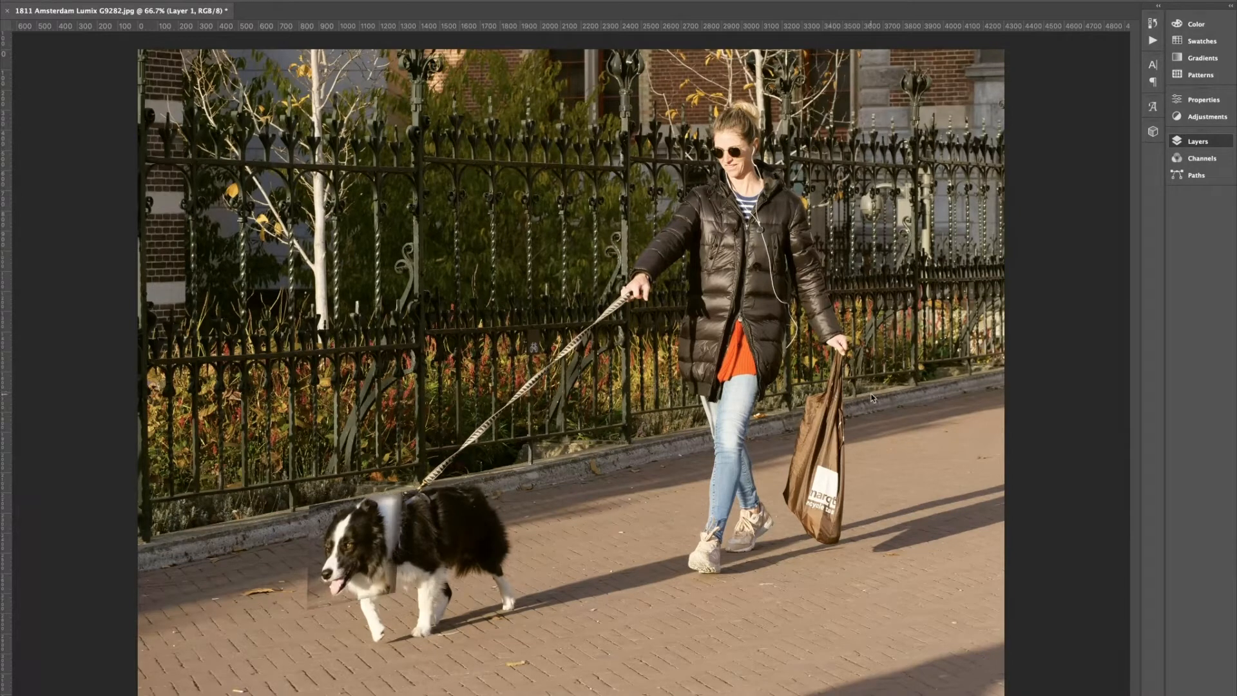
# - Adjust the edge effect on the dog-head copy, comparing lighter and darker variants, and settle on a soft, subtle edge
pyautogui.press('super+shift+z')
pyautogui.press('super+z')
pyautogui.press('super+shift+z')
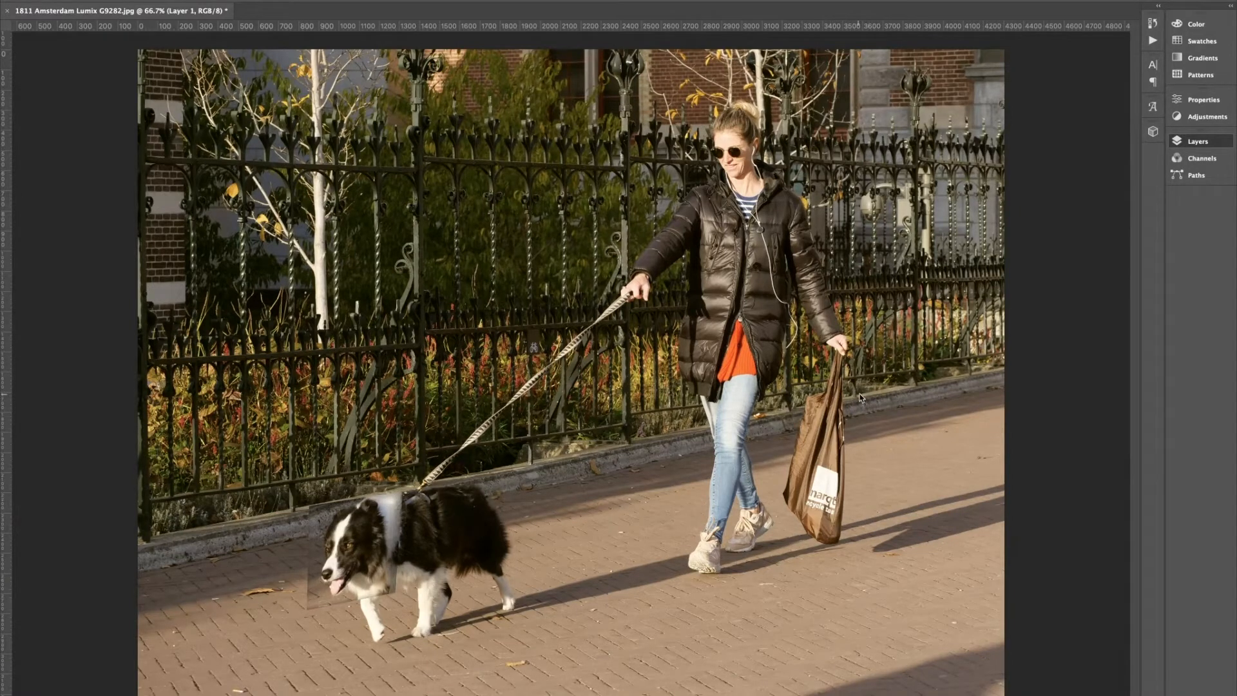
pyautogui.press('super+z')
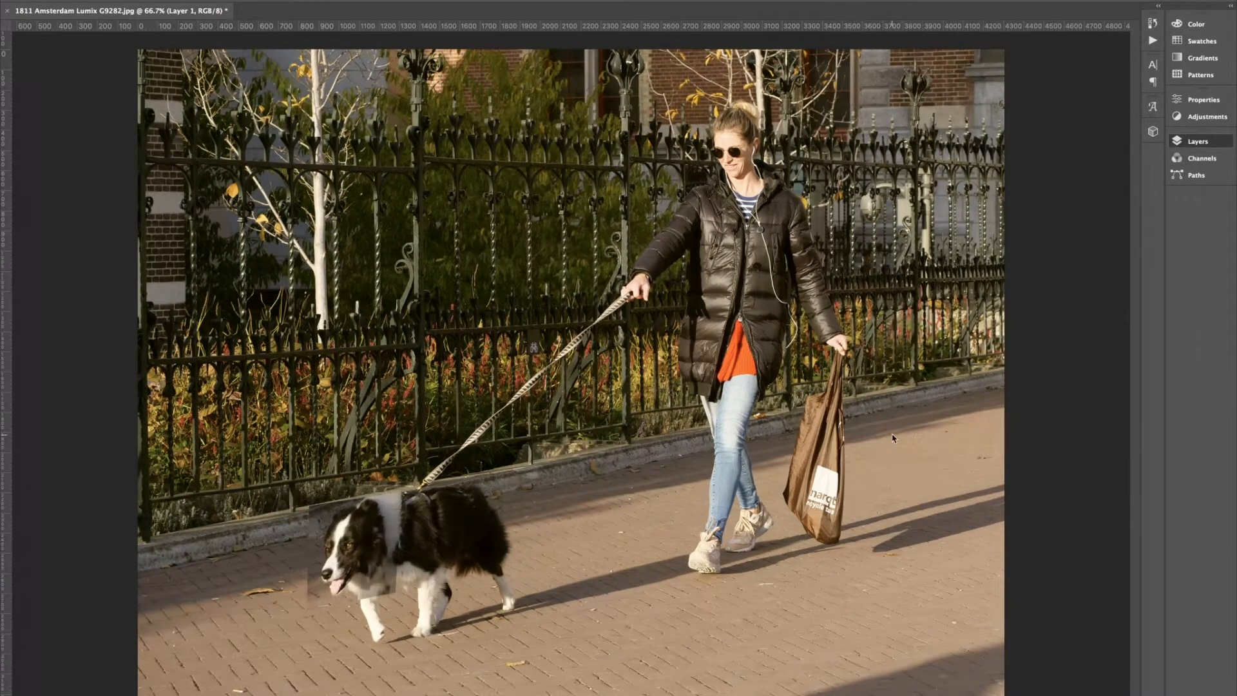
pyautogui.press('super+shift+z')
pyautogui.press('super+z')
pyautogui.press('super+shift+z')
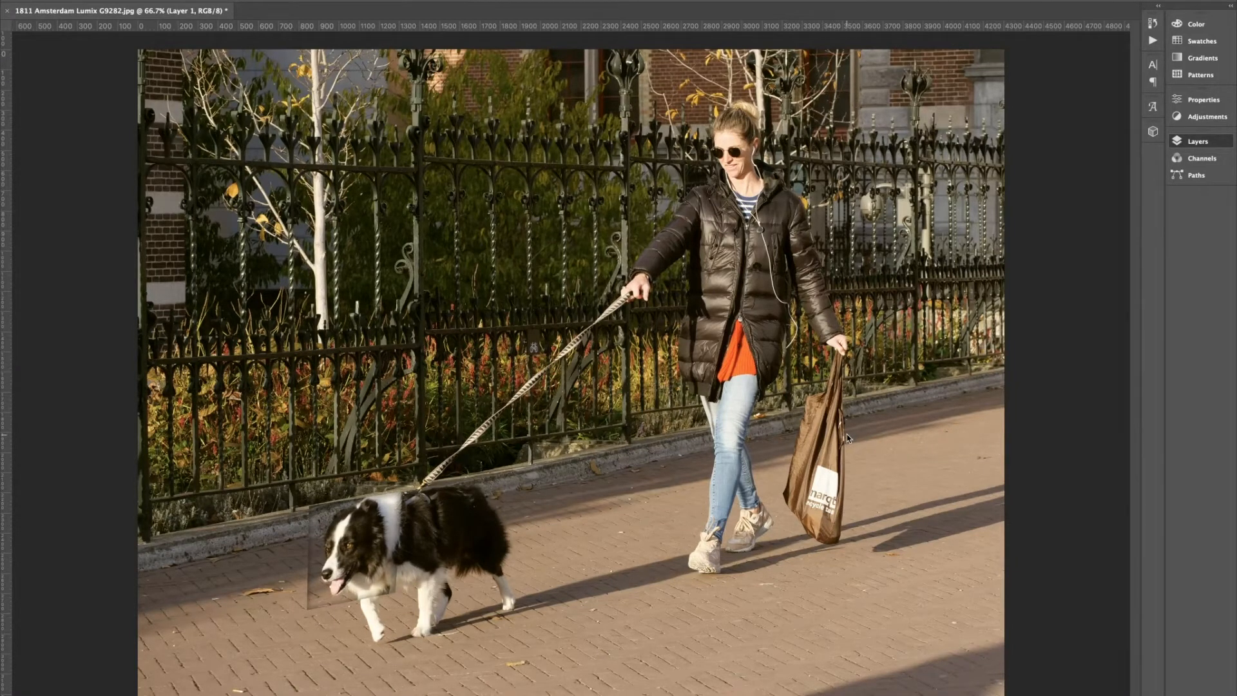
pyautogui.press('super+z')
pyautogui.press('super+shift+z')
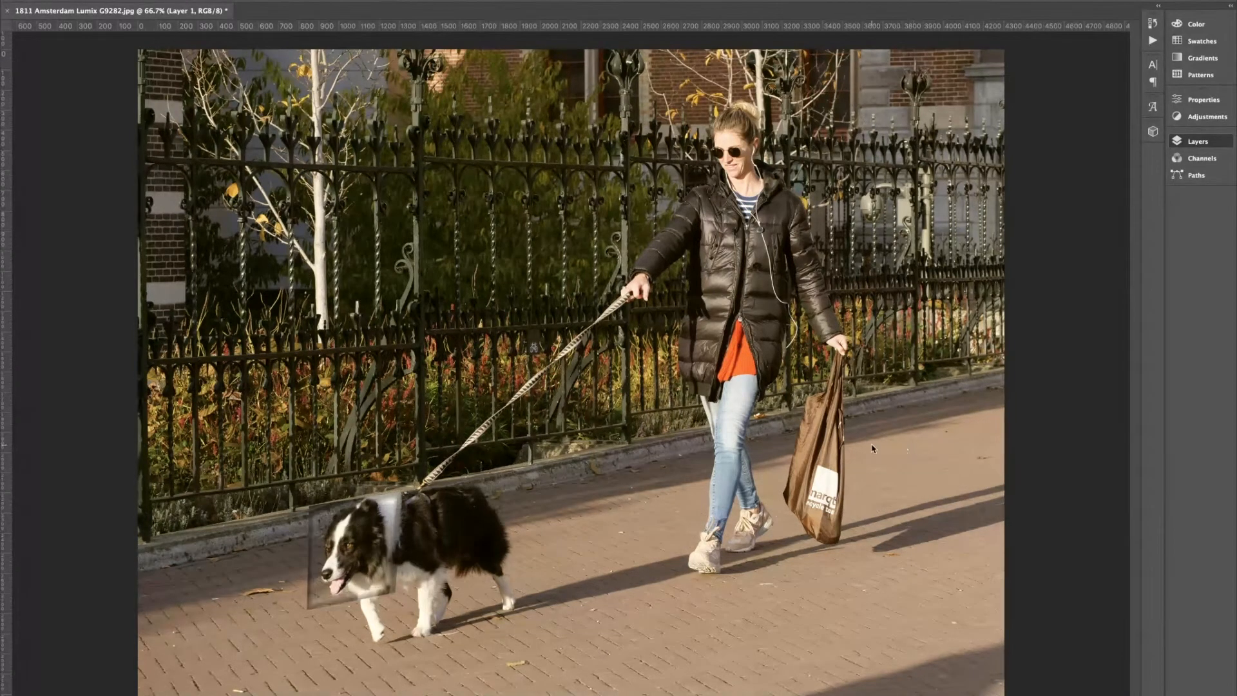
pyautogui.press('super+z')
pyautogui.press('super+shift+z')
pyautogui.press('super+z')
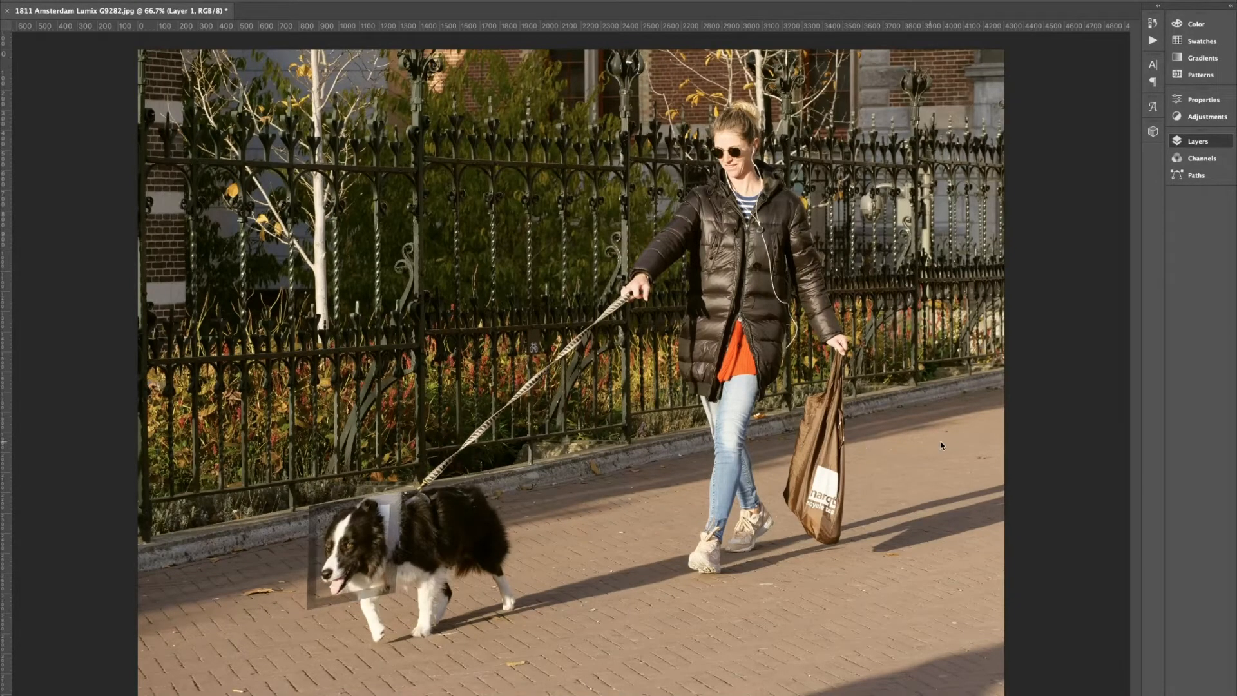
pyautogui.press('super+shift+z')
pyautogui.press('super+shift+z')
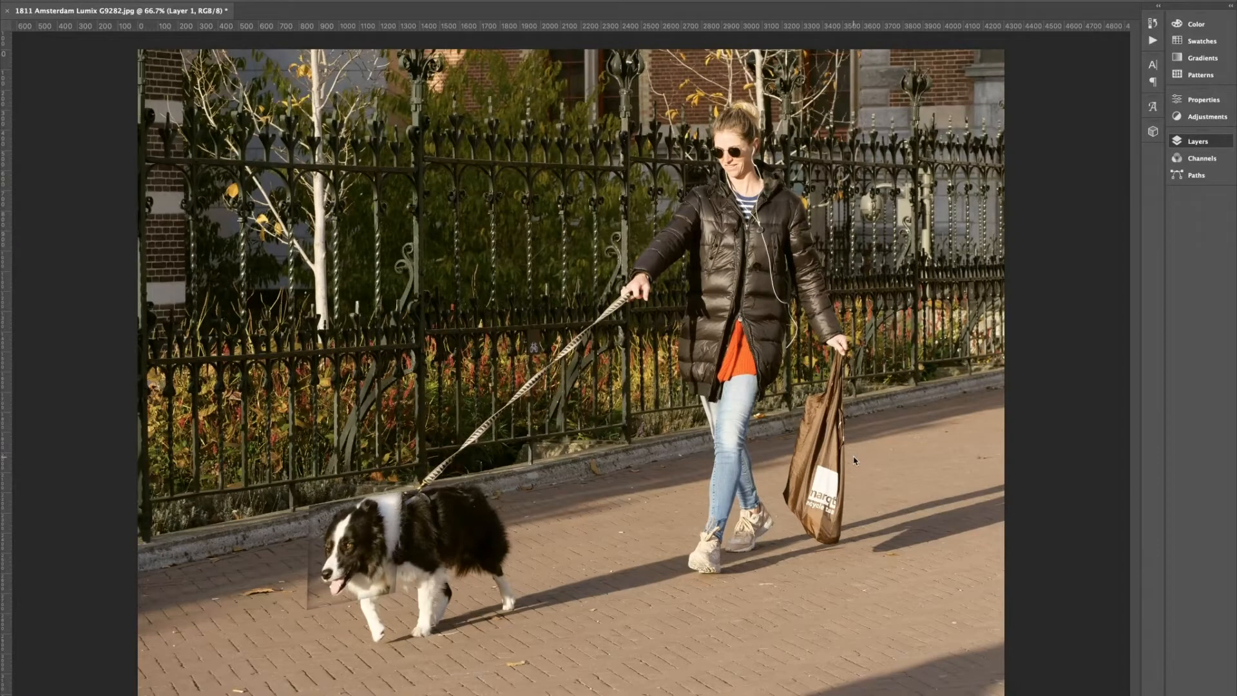
pyautogui.press('super+z')
pyautogui.press('super+shift+z')
pyautogui.press('super+z')
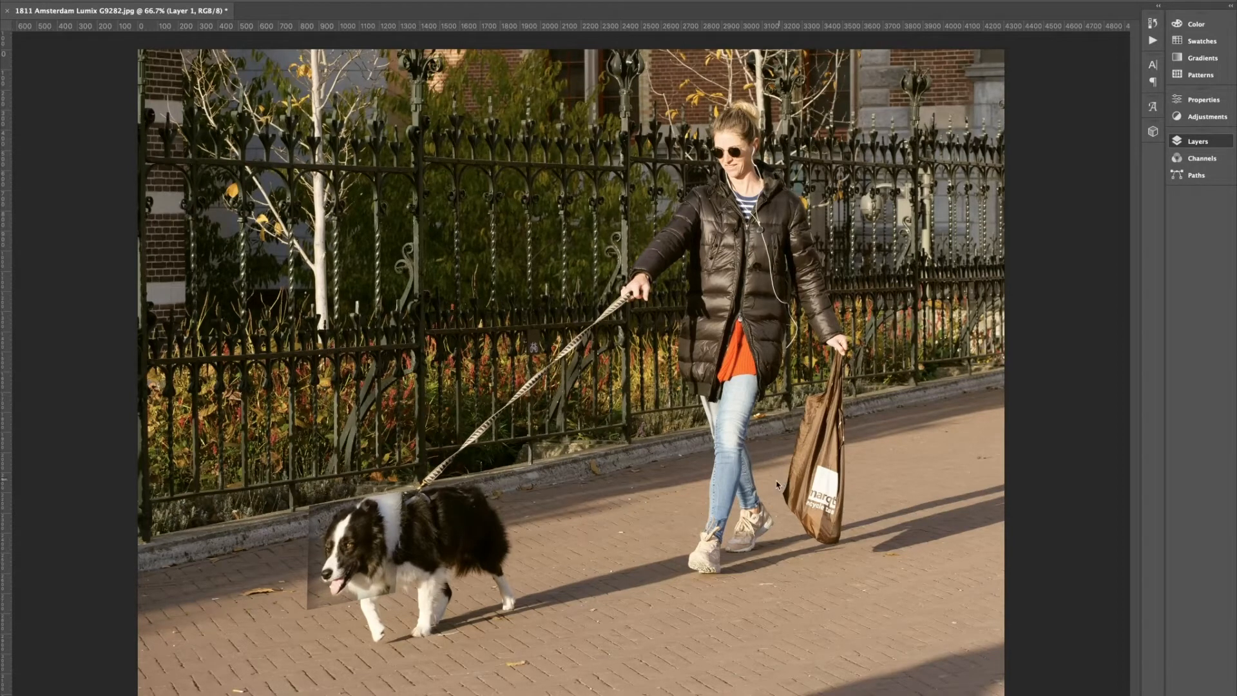
# - Add a dark drop shadow behind the dog-head copy and soften it to a faint shadow
pyautogui.press('super+z')
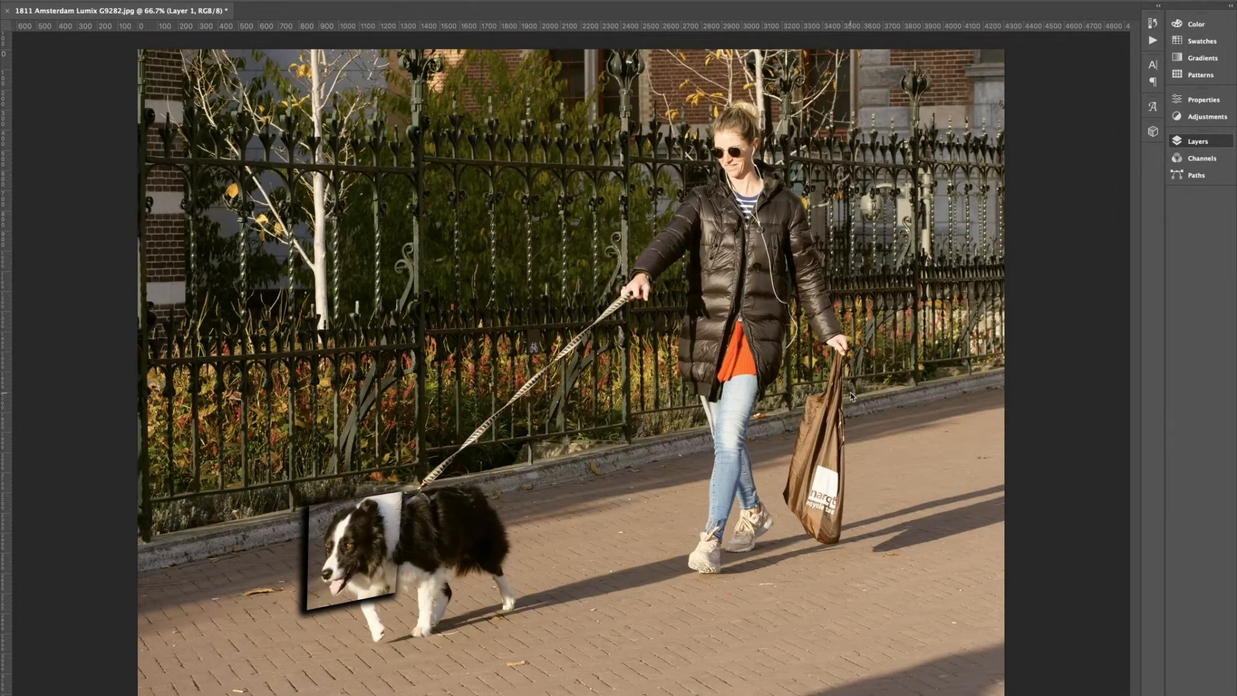
pyautogui.press('super+z')
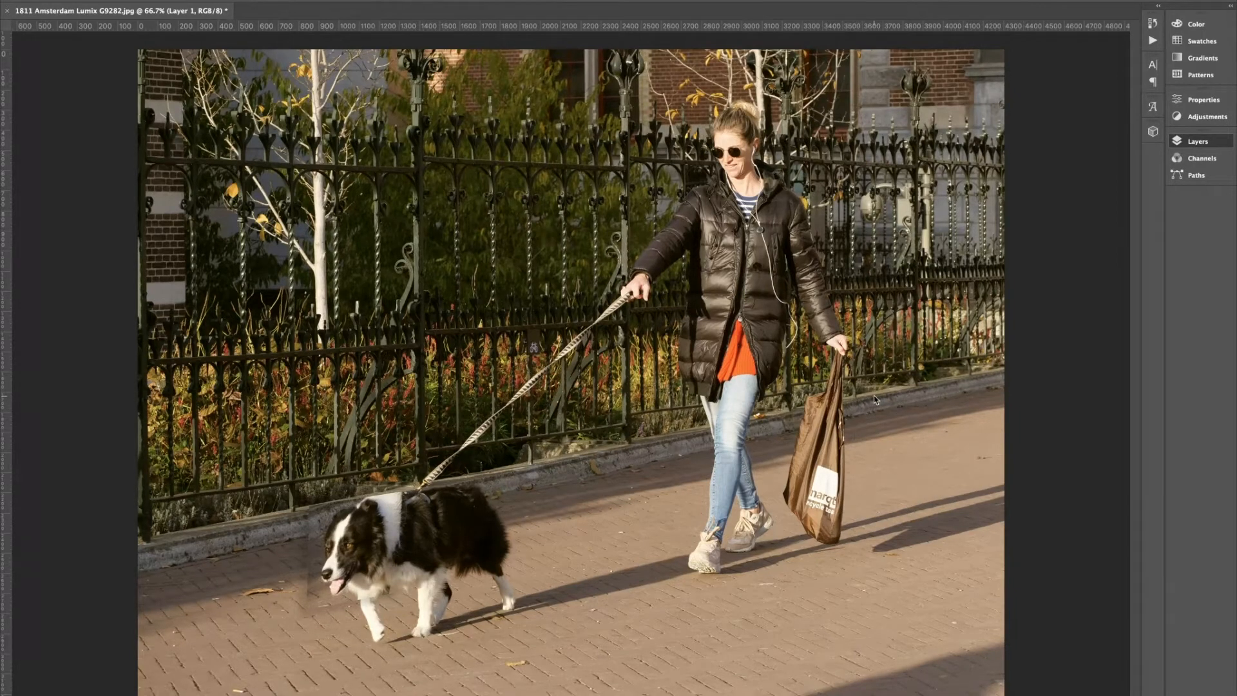
pyautogui.press('super+shift+z')
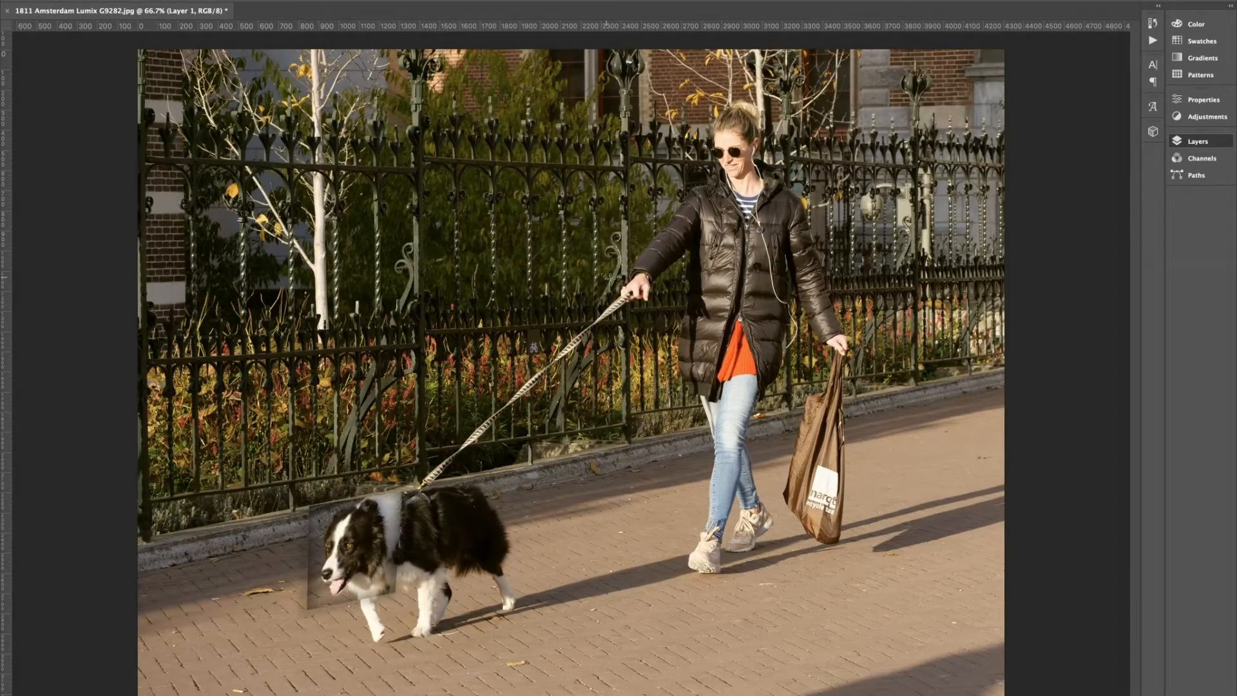
# - Select a rectangle around the hand holding the leash and copy it from the background layer onto its own layer
pyautogui.moveTo(602, 275); pyautogui.dragTo(662, 317)
pyautogui.click(1030, 230)
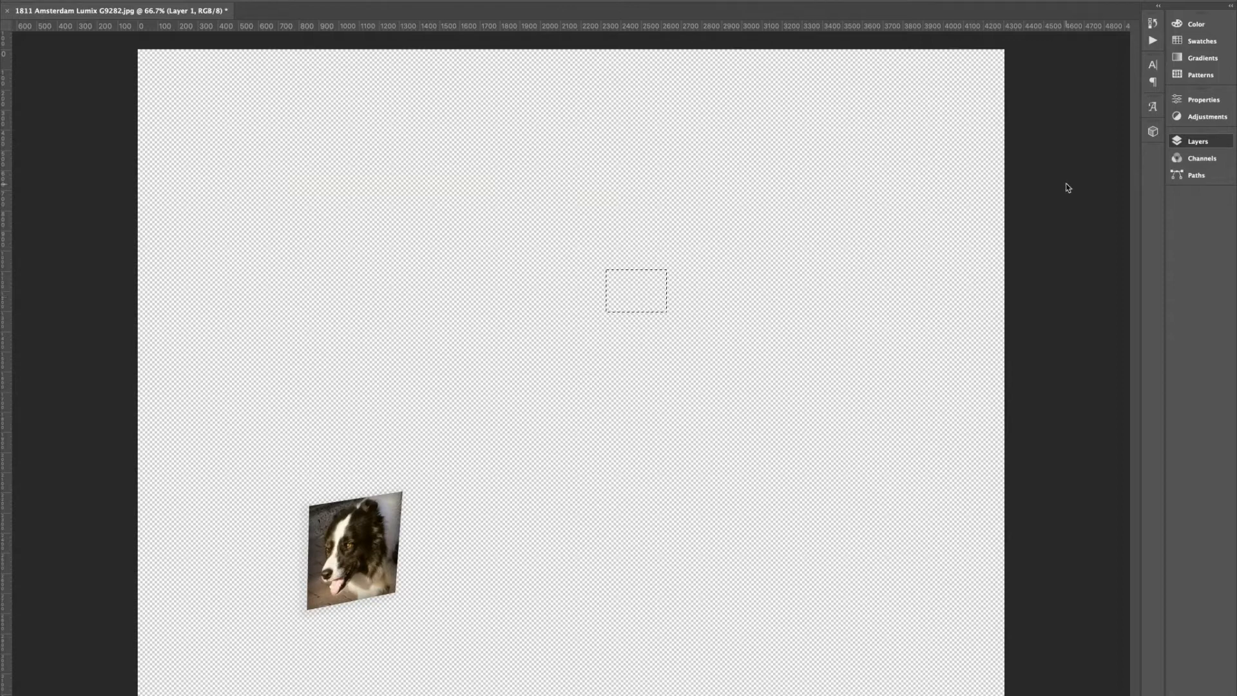
pyautogui.click(1033, 236)
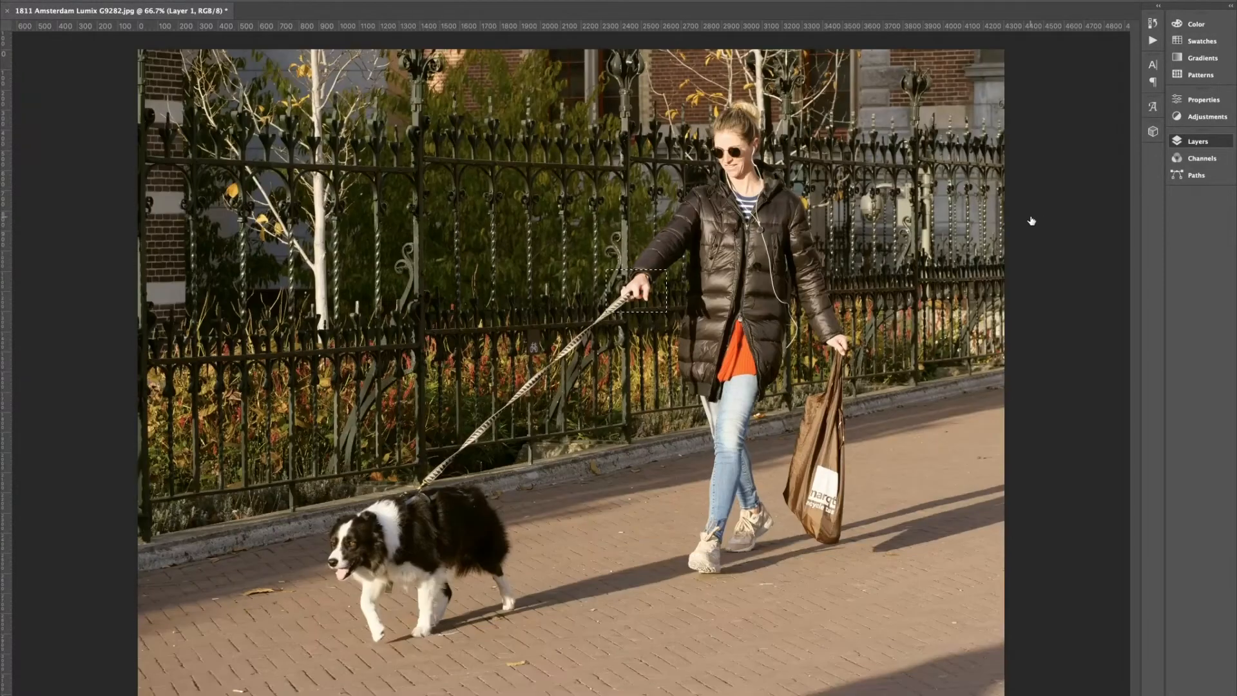
pyautogui.click(1030, 215)
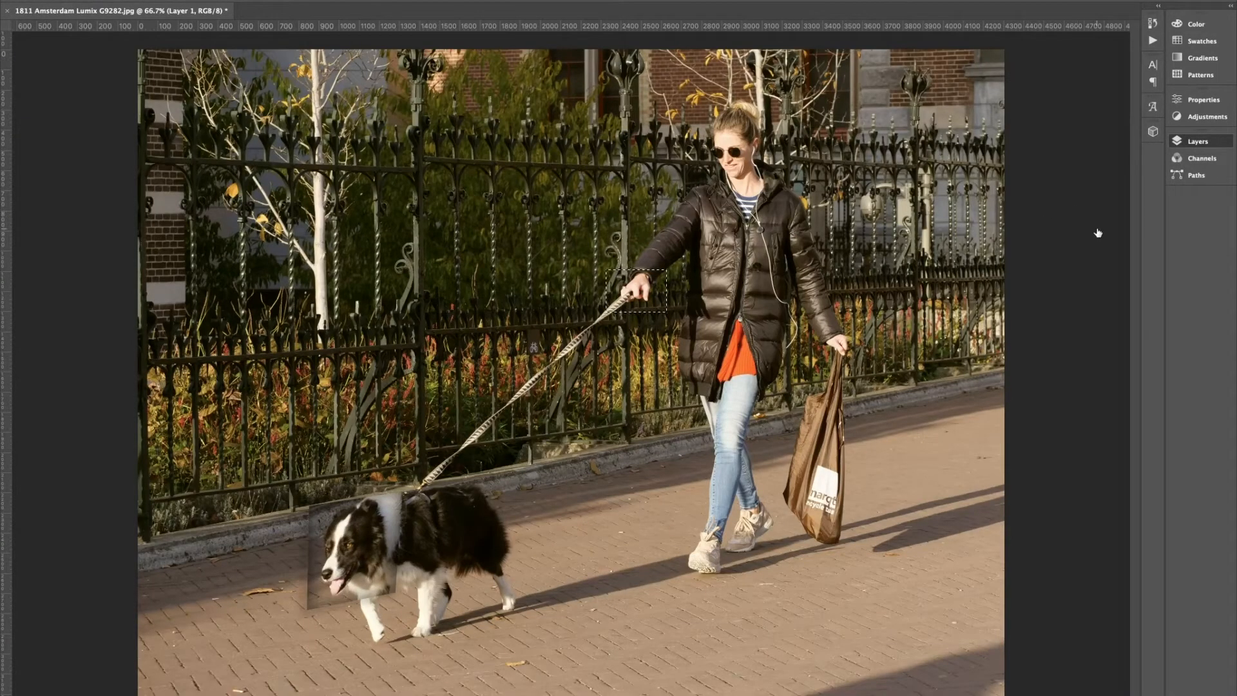
pyautogui.hotkey('alt', '[')
pyautogui.hotkey('ctrl', 'j')
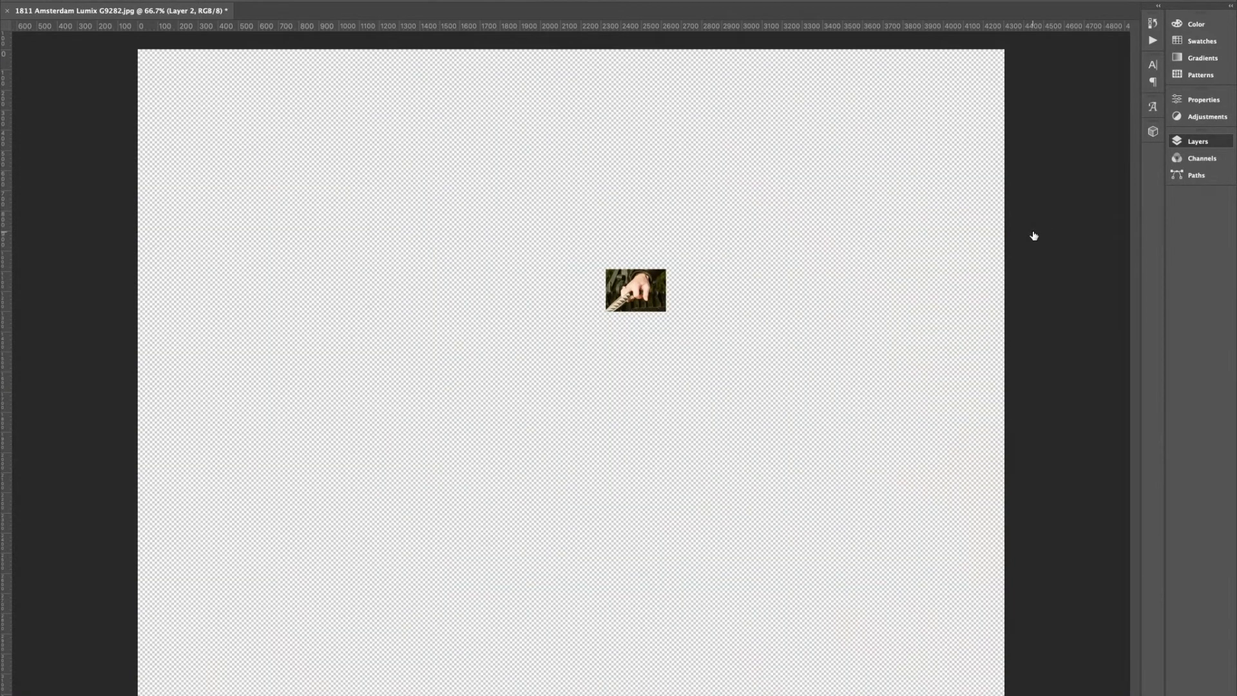
pyautogui.keyDown('alt'); pyautogui.click(1033, 235); pyautogui.keyUp('alt')
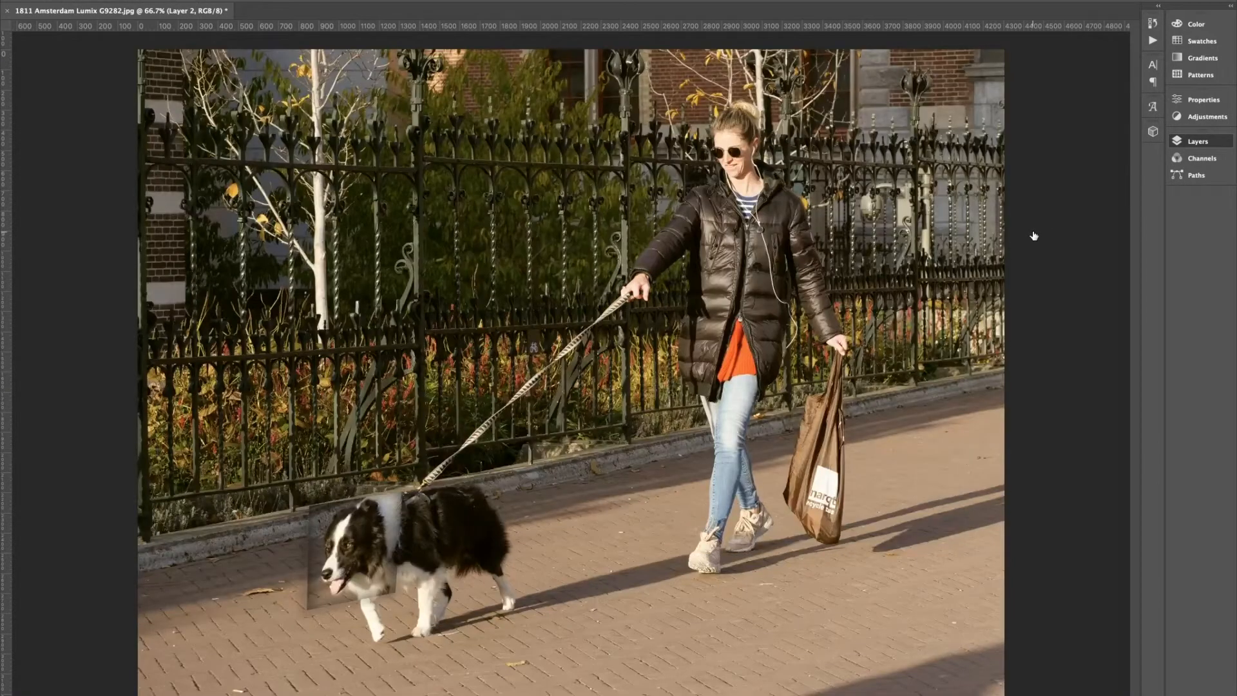
# - Scale the leash-hand copy down slightly and inspect how its edges meet the sleeve and leash
pyautogui.hotkey('ctrl', 't')
pyautogui.moveTo(665, 270); pyautogui.dragTo(656, 276)
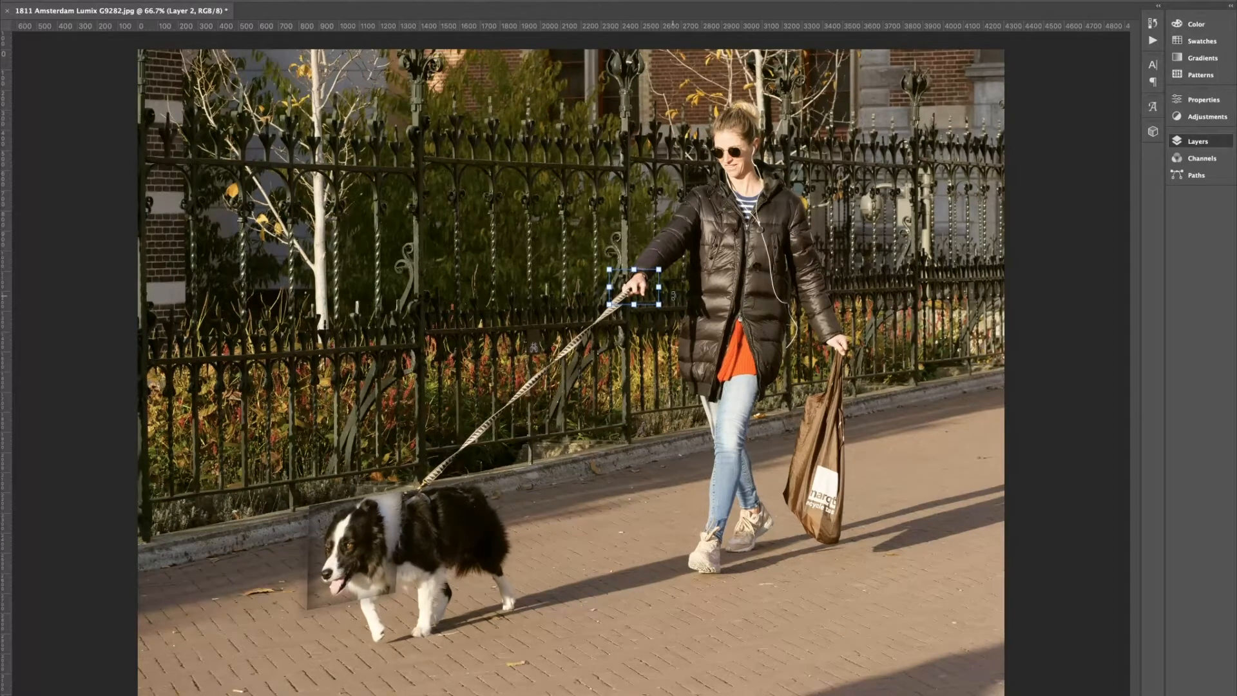
pyautogui.press('Return')
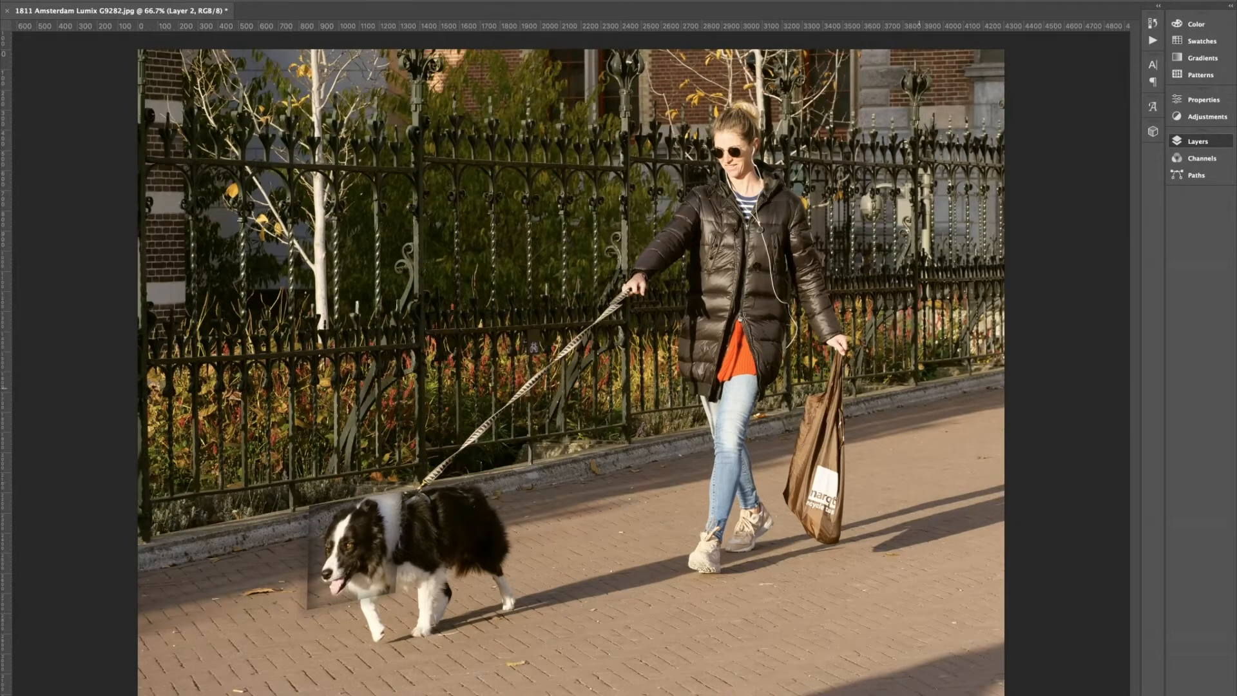
pyautogui.press('super+plus')
pyautogui.press('super+plus')
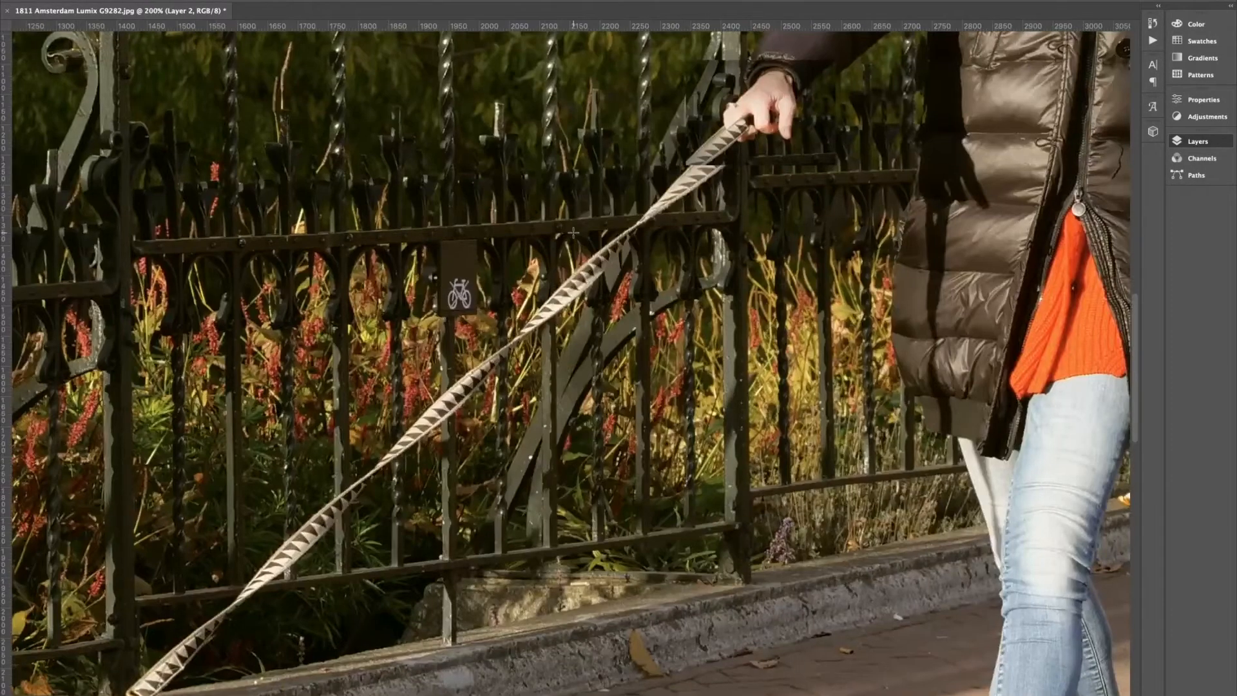
pyautogui.scroll(4, 573, 234)
pyautogui.hscroll(3, 574, 233)
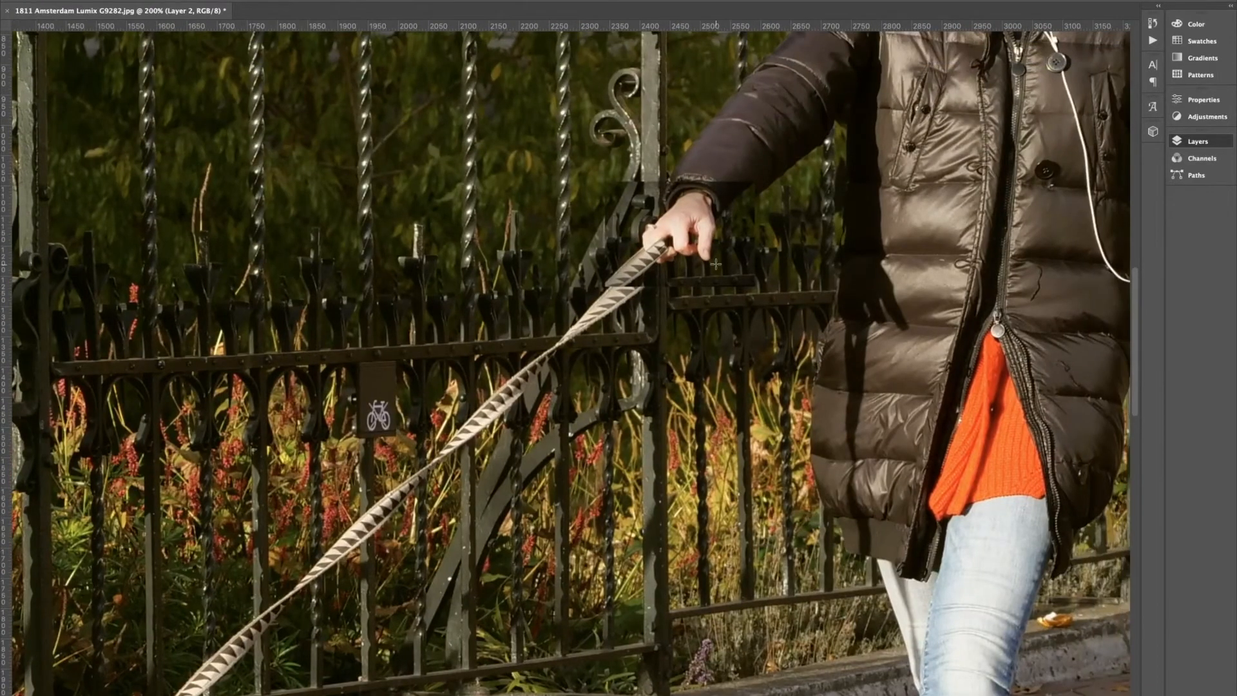
pyautogui.press('super+0')
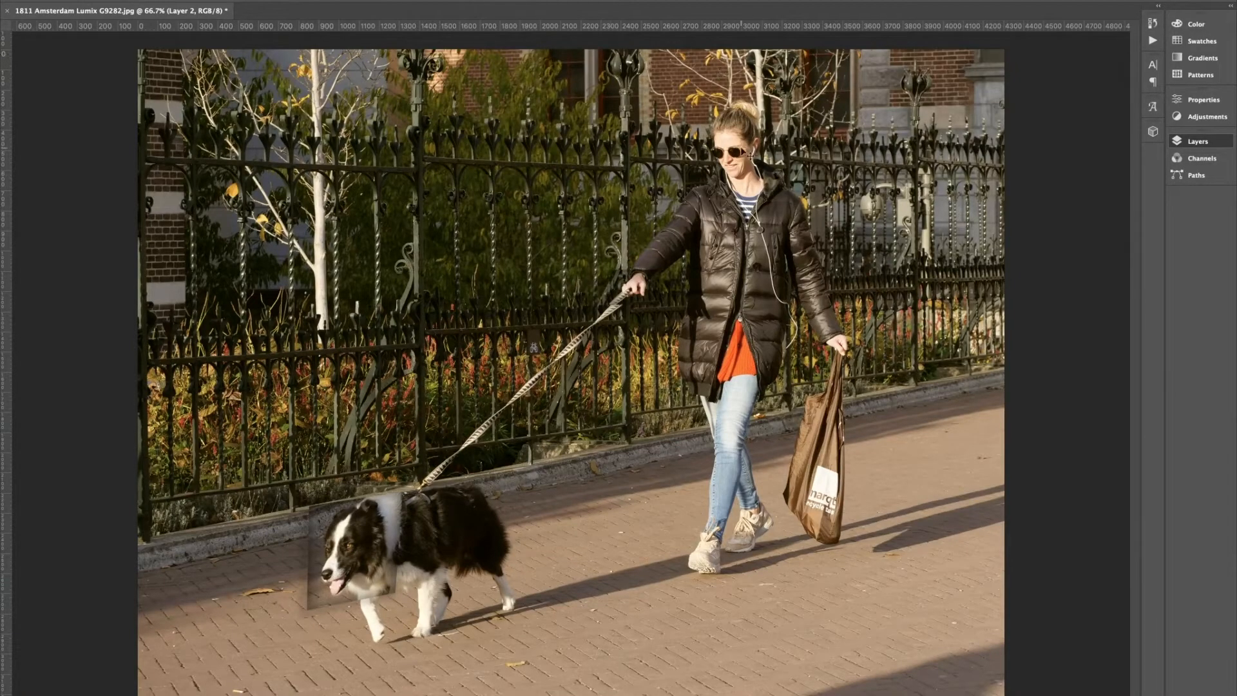
# - Select a rectangle around the woman's sunglasses and copy it from the photo onto a new layer
pyautogui.press('super+plus')
pyautogui.press('super+plus')
pyautogui.press('super+plus')
pyautogui.scroll(8, 741, 147)
pyautogui.hscroll(10, 741, 147)
pyautogui.scroll(5, 741, 147)
pyautogui.hscroll(10, 740, 147)
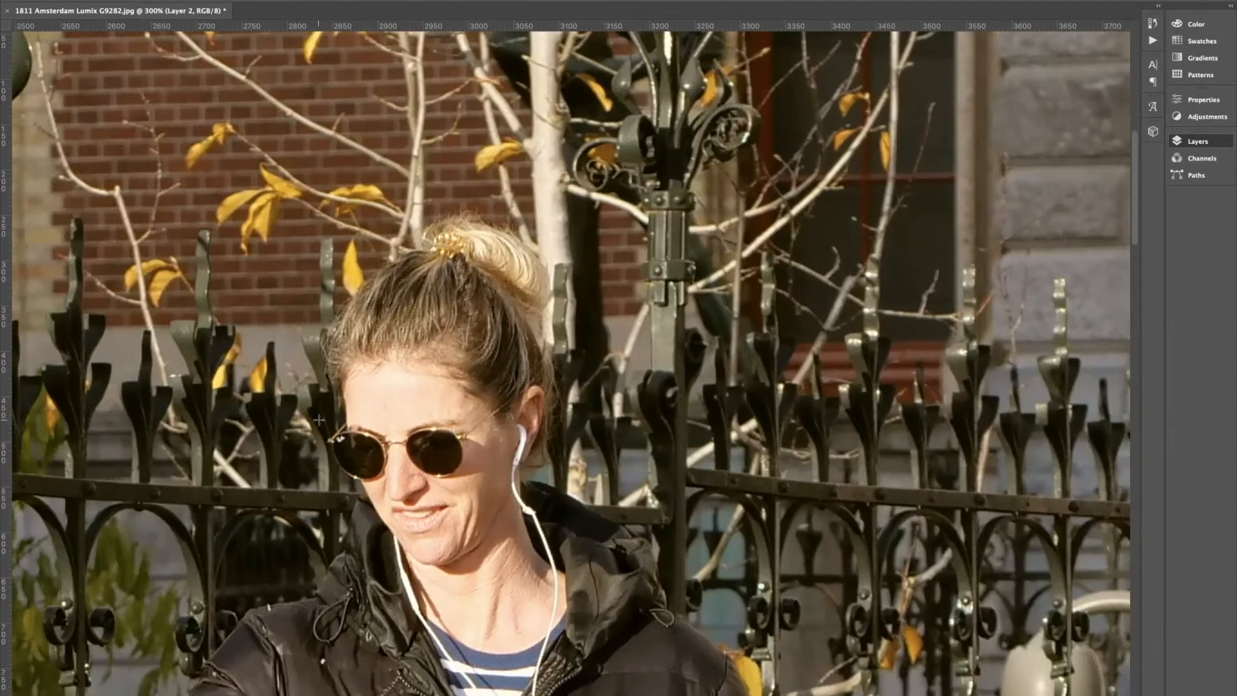
pyautogui.moveTo(445, 482); pyautogui.dragTo(493, 490)
pyautogui.click(334, 427)
pyautogui.moveTo(320, 412); pyautogui.dragTo(496, 493)
pyautogui.click(1094, 291)
pyautogui.hotkey('ctrl', 'j')
# - Enlarge the sunglasses copy and reposition it over the woman's face
pyautogui.hotkey('ctrl', 't')
pyautogui.moveTo(494, 409); pyautogui.dragTo(551, 375)
pyautogui.moveTo(503, 434); pyautogui.dragTo(486, 443)
pyautogui.press('Return')
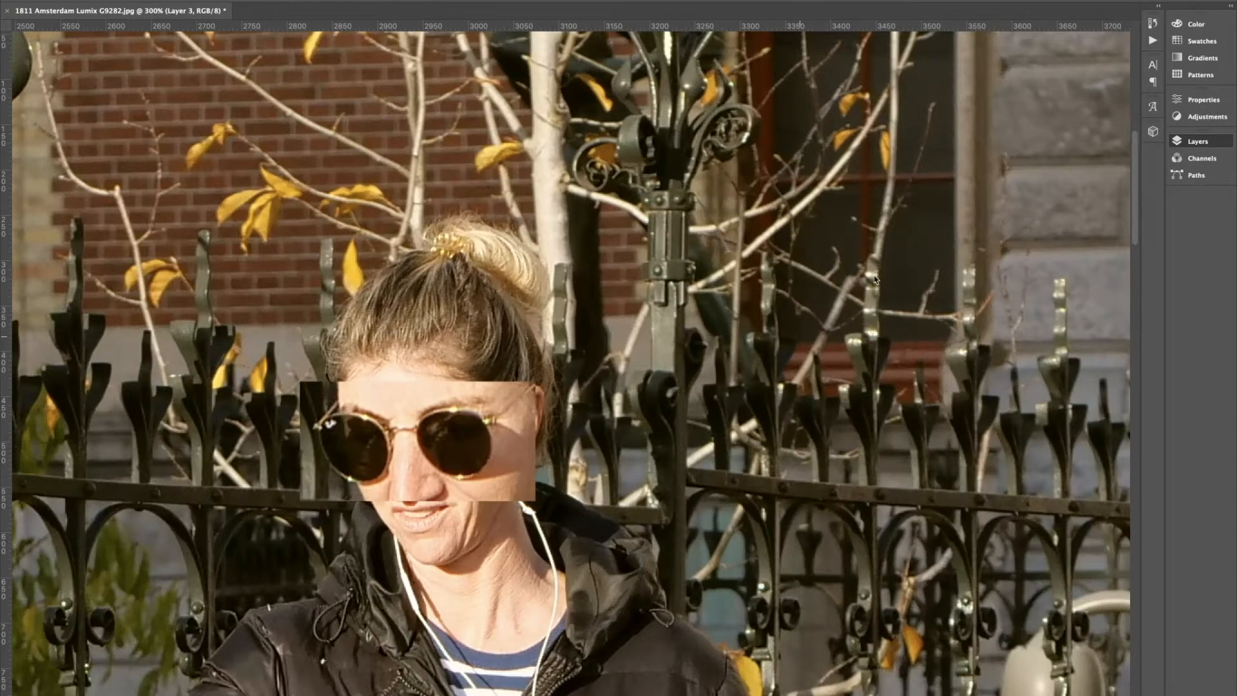
# - Add a thick stroke around the sunglasses copy and colour it with golden yellow sampled from the leaf above her head
pyautogui.press('5')
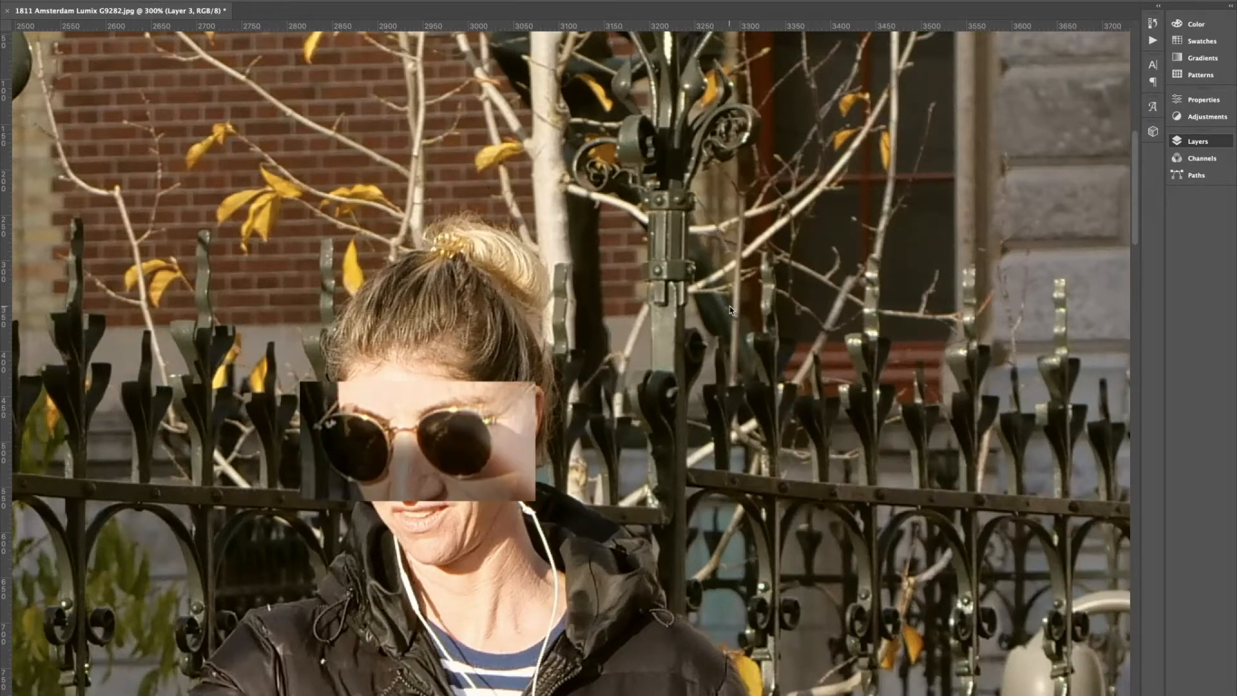
pyautogui.press('0')
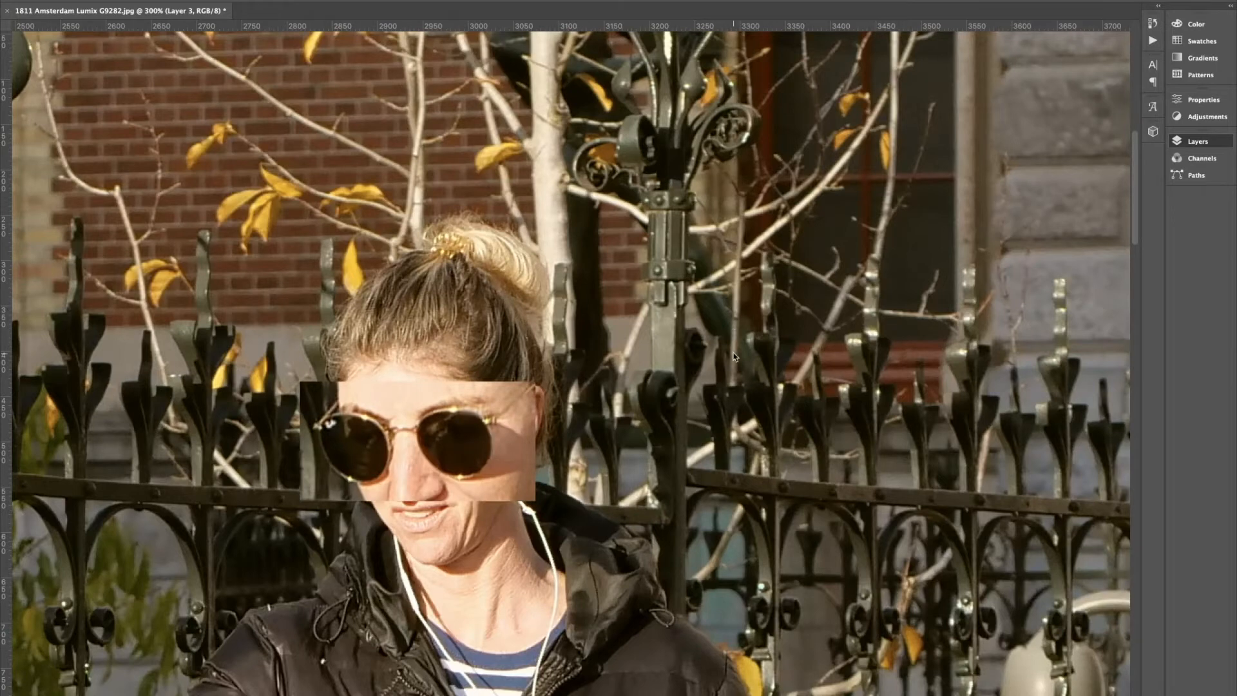
pyautogui.press('super+shift+z')
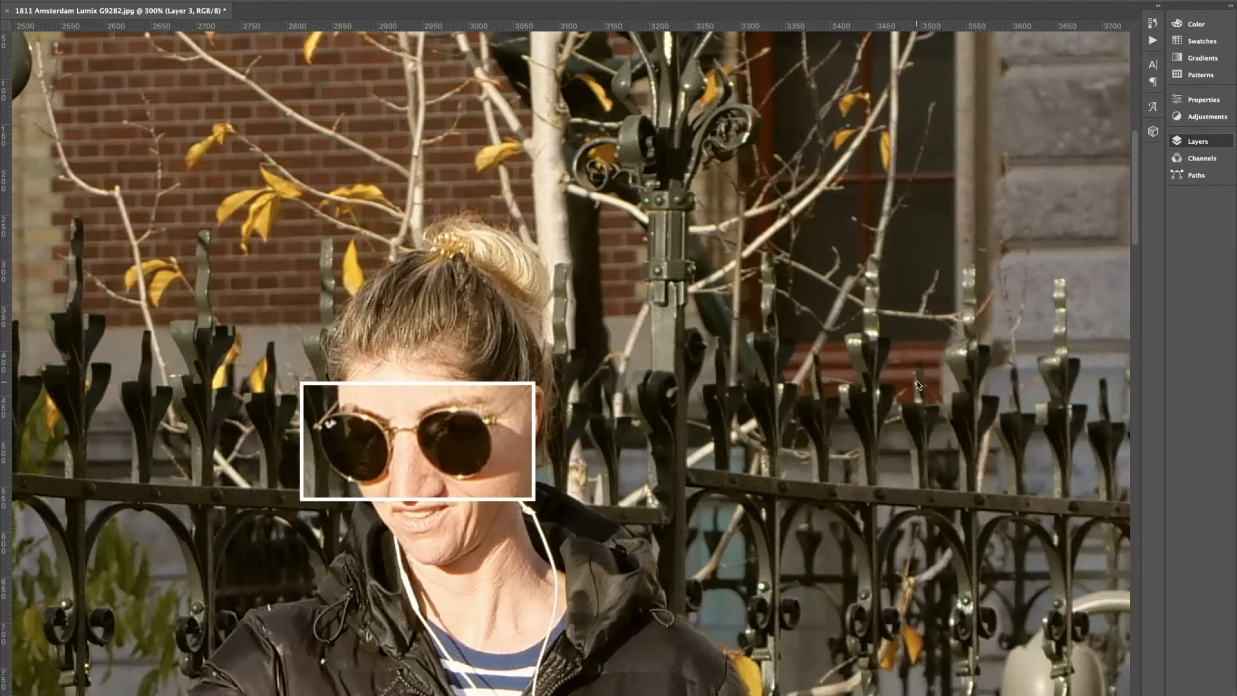
pyautogui.click(494, 151)
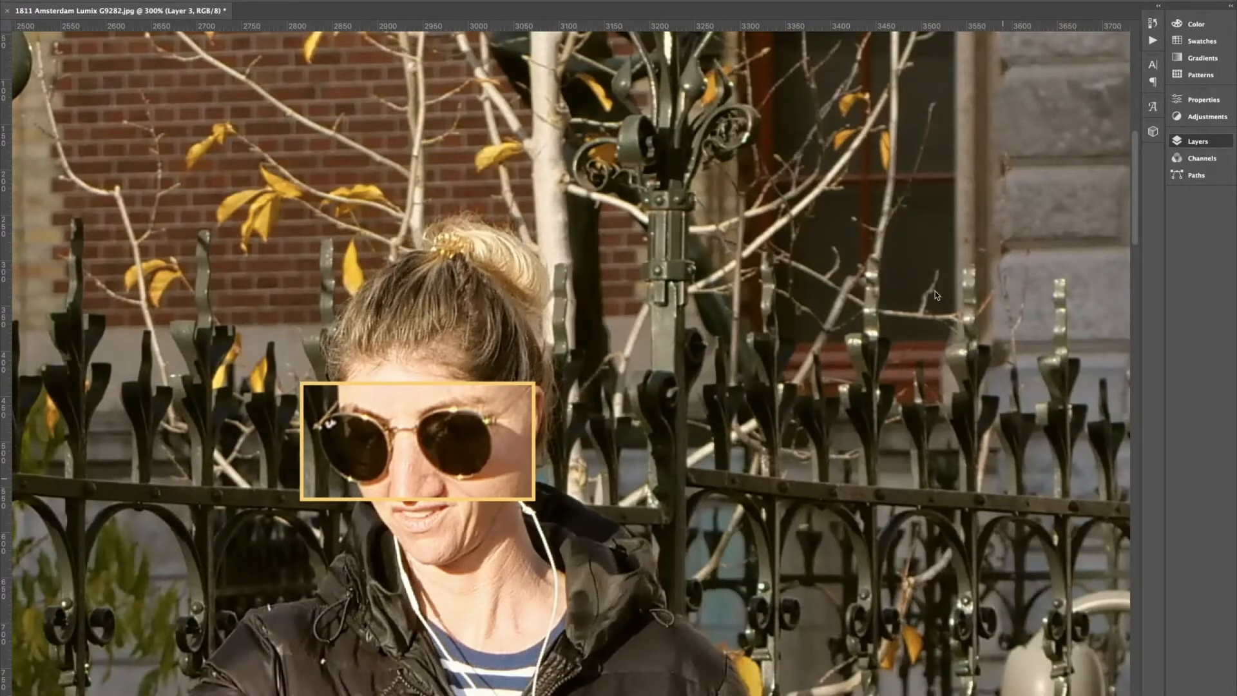
# - Thin the yellow stroke to a fine outline and add soft dark shading inside the edges of the sunglasses copy
pyautogui.hotkey('alt', 'BackSpace')
pyautogui.hotkey('ctrl', 'z')
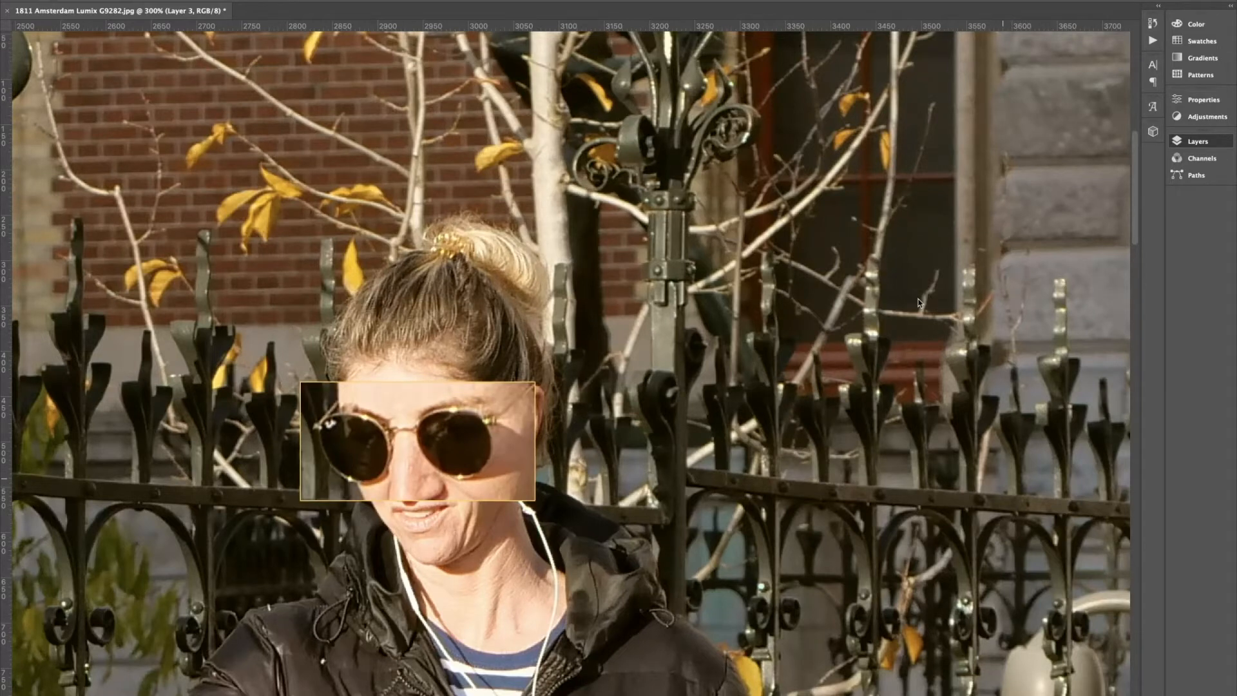
pyautogui.click(770, 371)
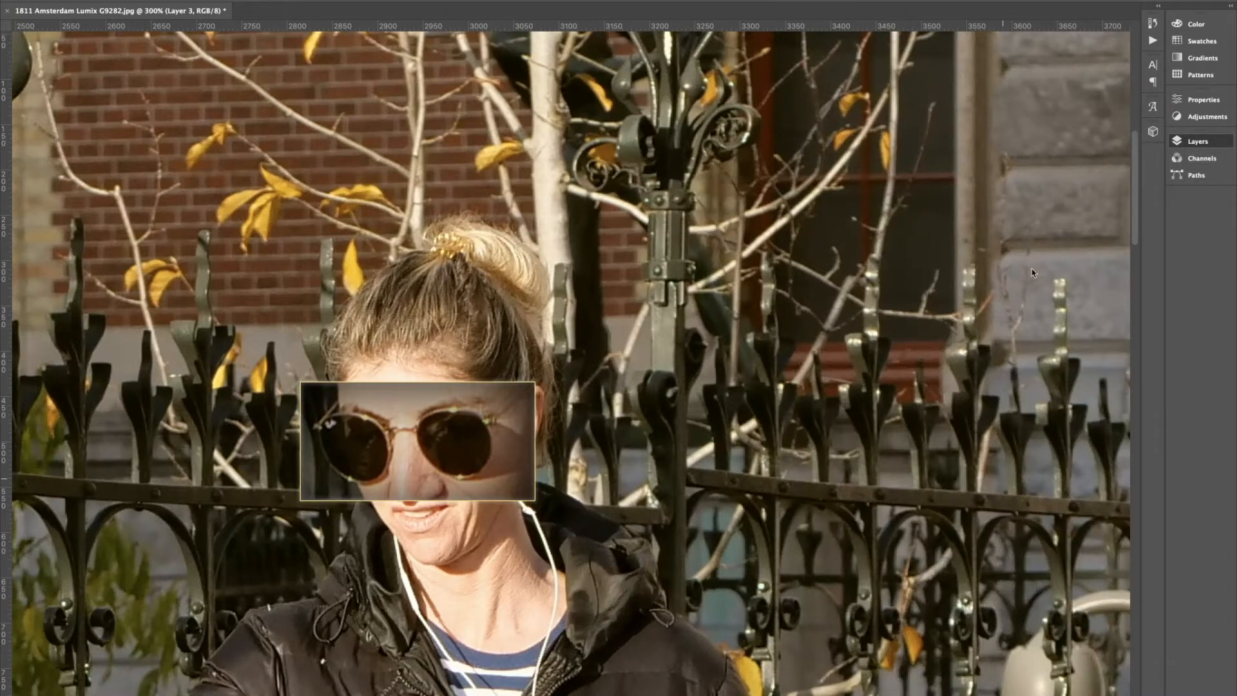
pyautogui.hotkey('ctrl', '0')
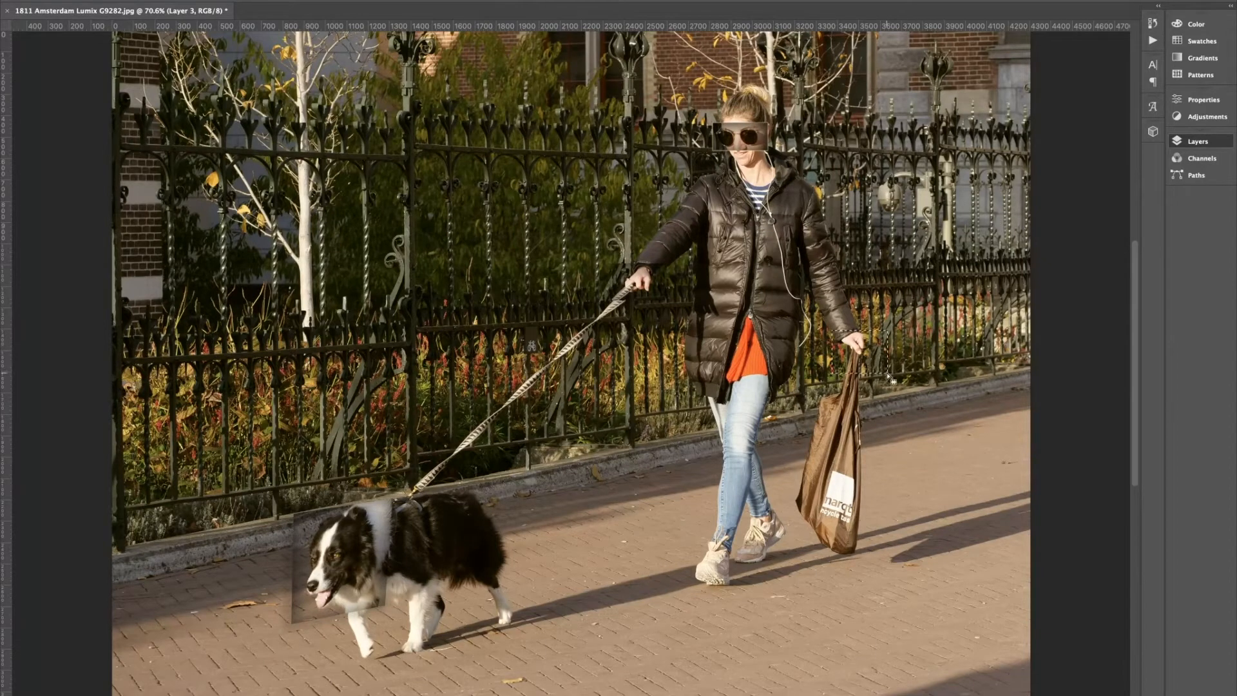
# - Enlarge a copy of the bag-holding hand, tilt it clockwise over the original and shade its edges
pyautogui.hotkey('alt', ',')
pyautogui.hotkey('alt', '.')
pyautogui.hotkey('ctrl', 't')
pyautogui.moveTo(886, 332); pyautogui.dragTo(856, 350)
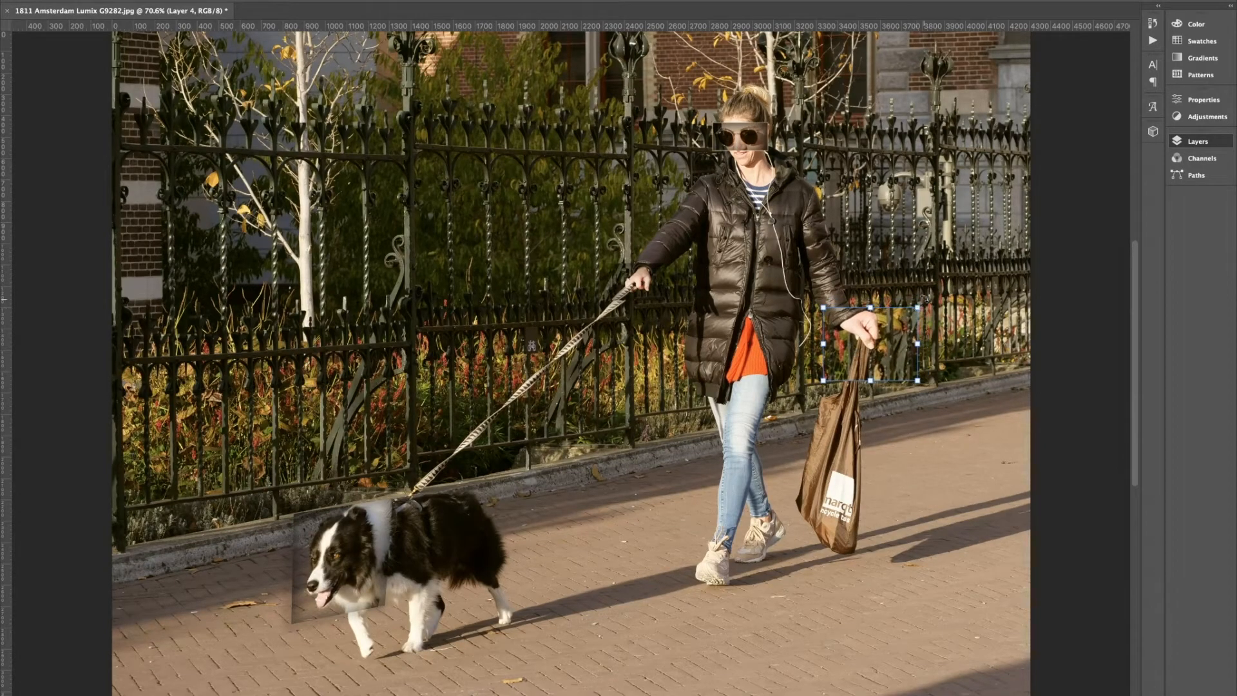
pyautogui.moveTo(929, 309); pyautogui.dragTo(939, 336)
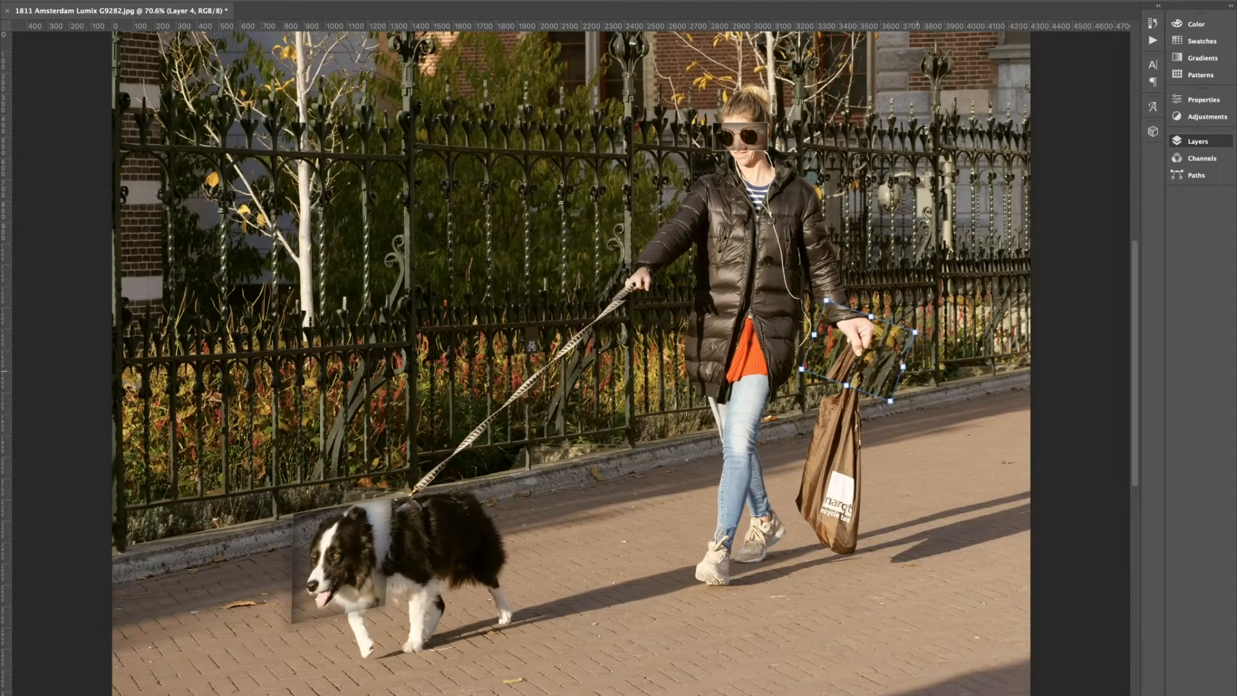
pyautogui.press('Return')
pyautogui.press('super+e')
pyautogui.press('alt+shift+super+e')
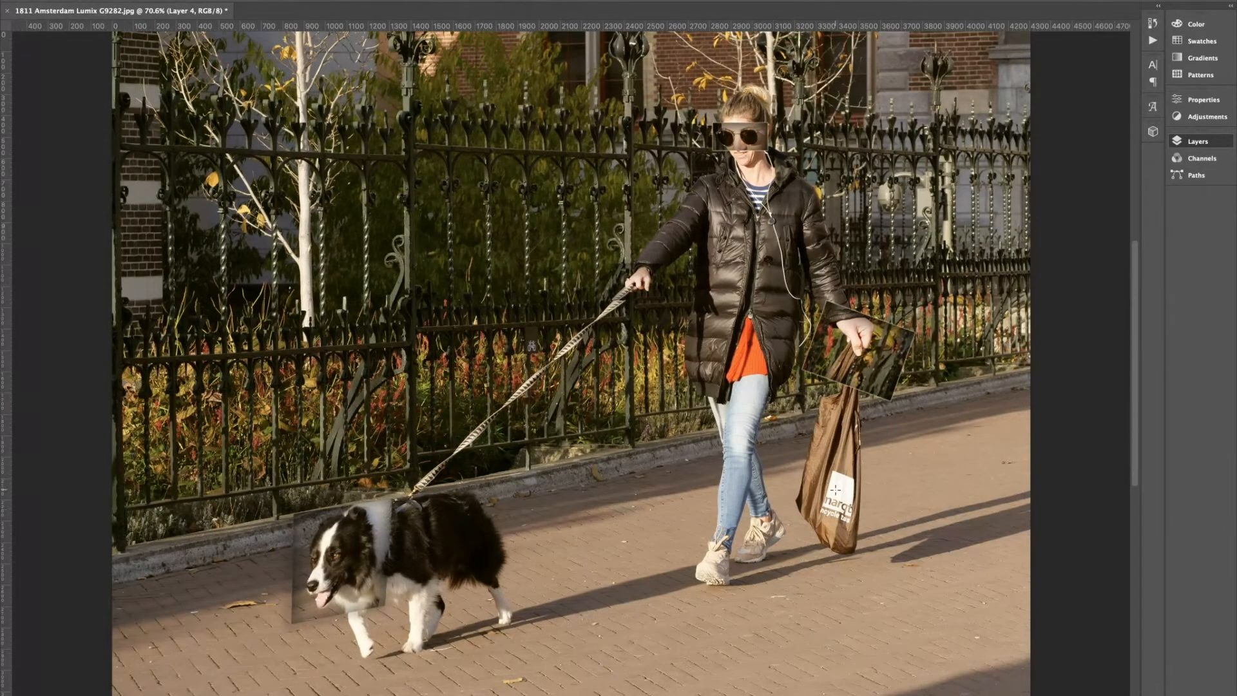
# - Select a rectangle around the shopping bag and copy it from the photo onto a new layer
pyautogui.press('super+minus')
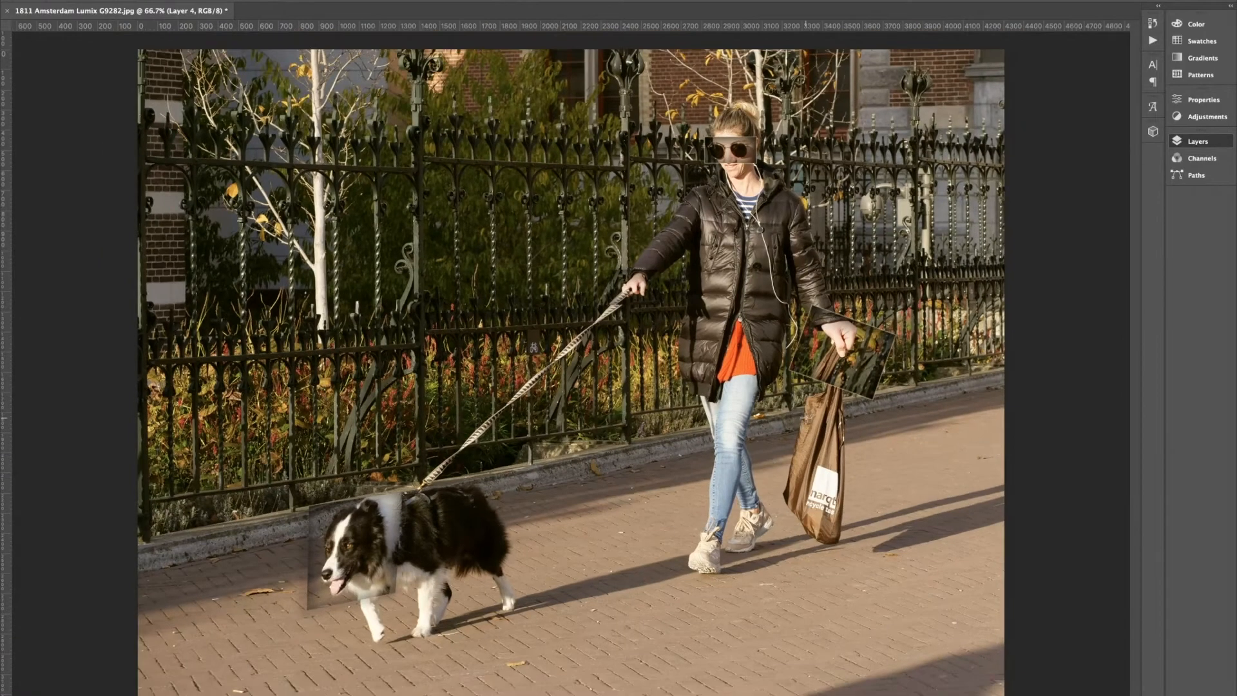
pyautogui.moveTo(780, 440); pyautogui.dragTo(873, 565)
pyautogui.hotkey('alt', ',')
pyautogui.press('super+j')
# - Enlarge and skew the shopping bag copy beneath the hand, and give it the dark inner edge shading
pyautogui.press('super+t')
pyautogui.moveTo(780, 438); pyautogui.dragTo(743, 420)
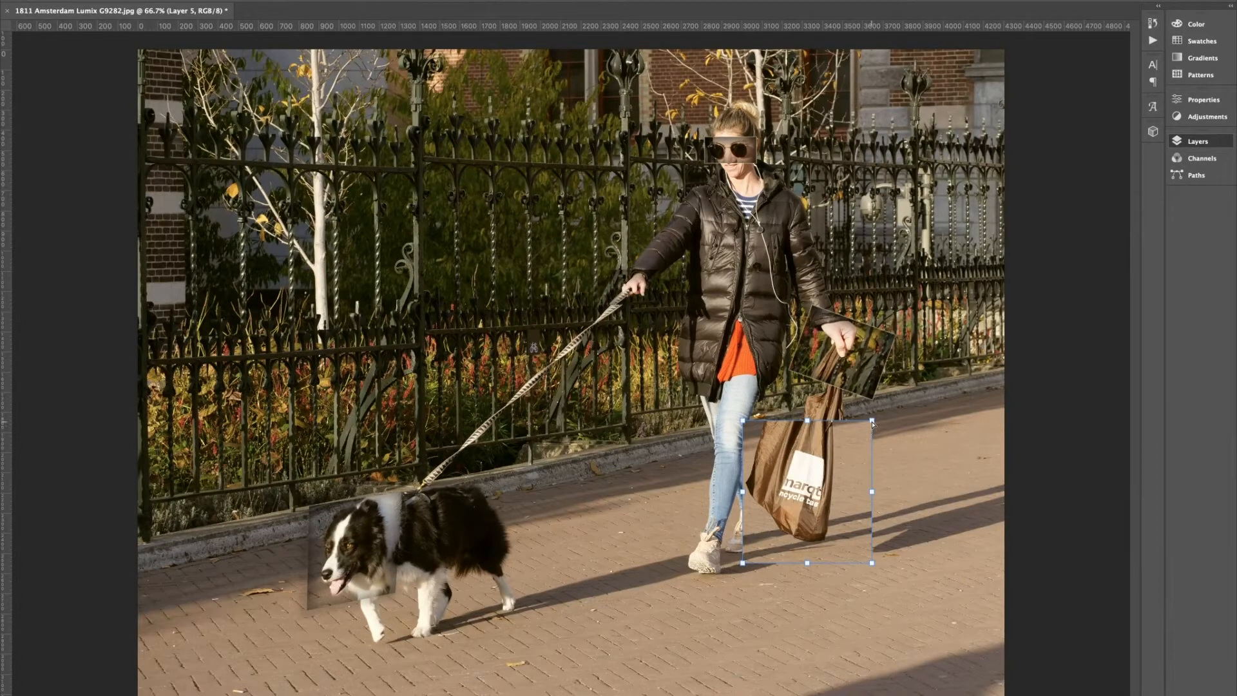
pyautogui.moveTo(873, 421); pyautogui.dragTo(886, 398)
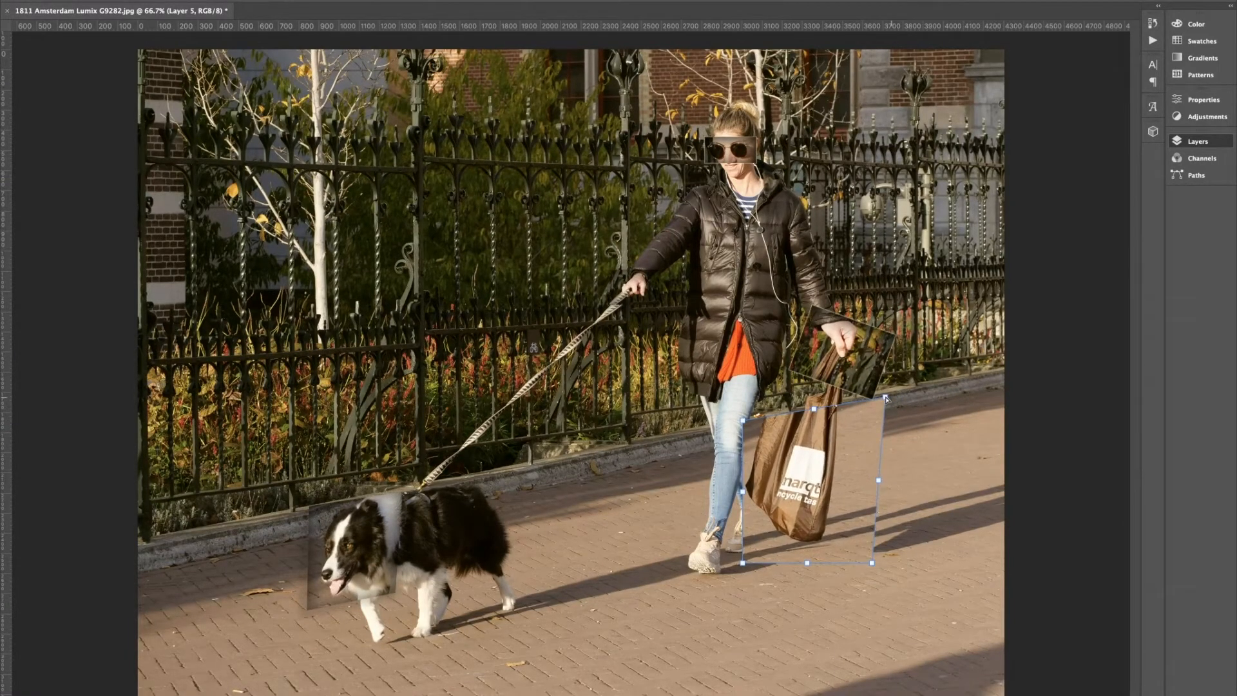
pyautogui.moveTo(810, 445); pyautogui.dragTo(824, 443)
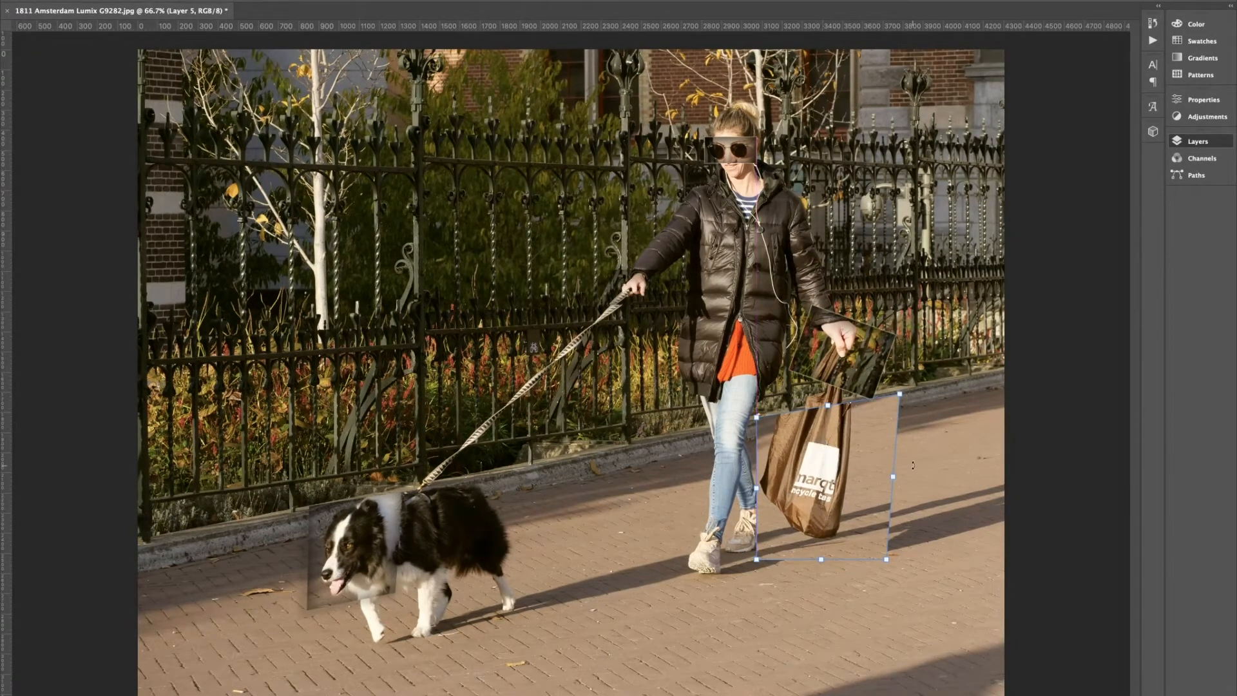
pyautogui.press('Return')
pyautogui.press('super+z')
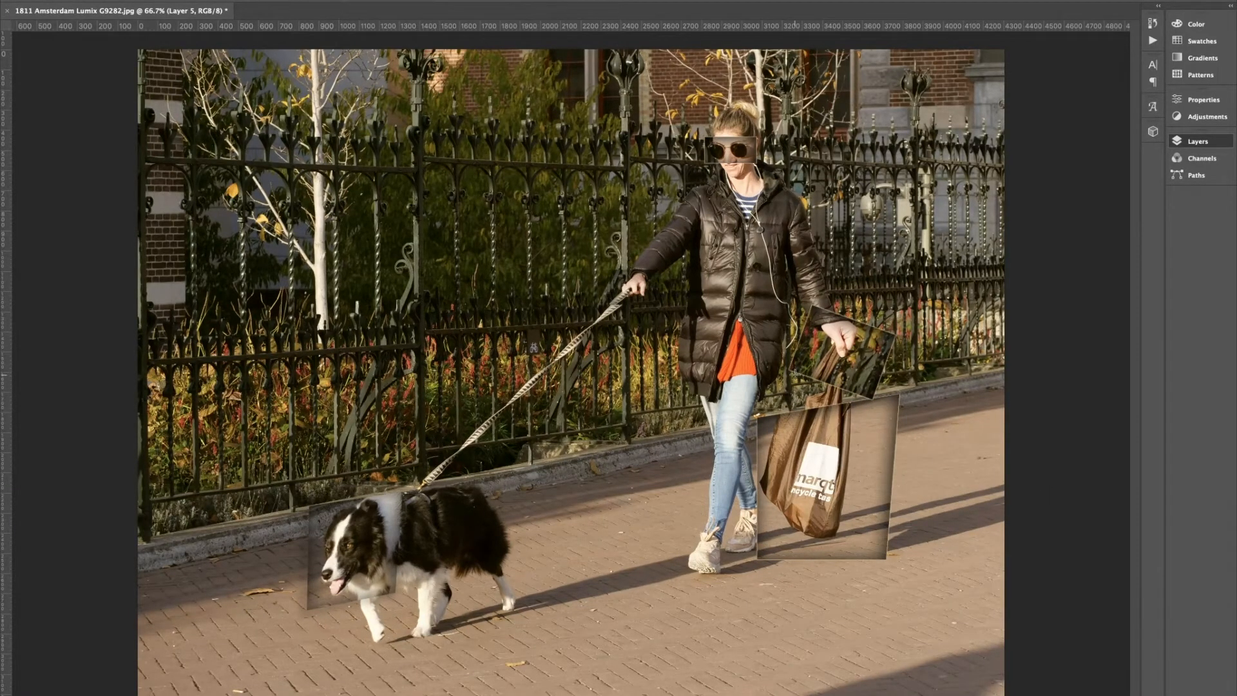
# - Select the area where the bag's handles meet the bag and copy it onto a new layer
pyautogui.moveTo(795, 373); pyautogui.dragTo(861, 423)
pyautogui.press('super+j')
pyautogui.hotkey('alt', '.')
# - Copy the dog's hind leg from the photo onto a new layer, enlarge it and pull its lower right corner outward
pyautogui.moveTo(480, 567); pyautogui.dragTo(528, 624)
pyautogui.click(1095, 574)
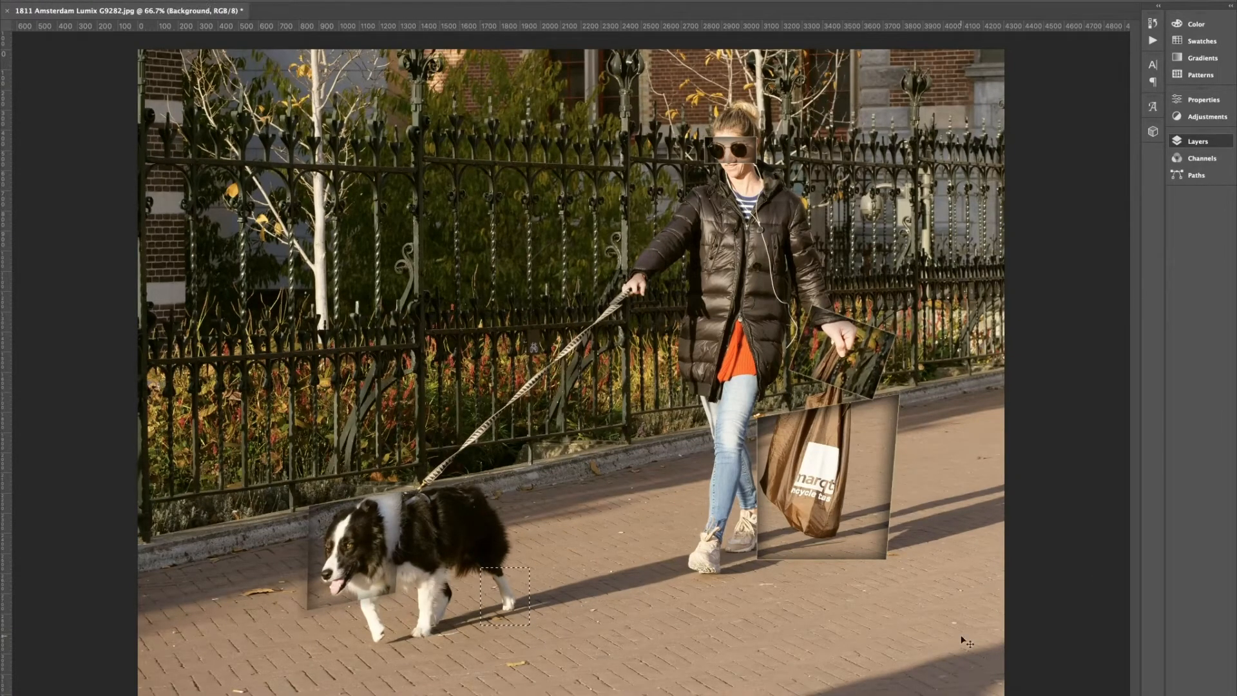
pyautogui.hotkey('ctrl', 'j')
pyautogui.hotkey('ctrl', 't')
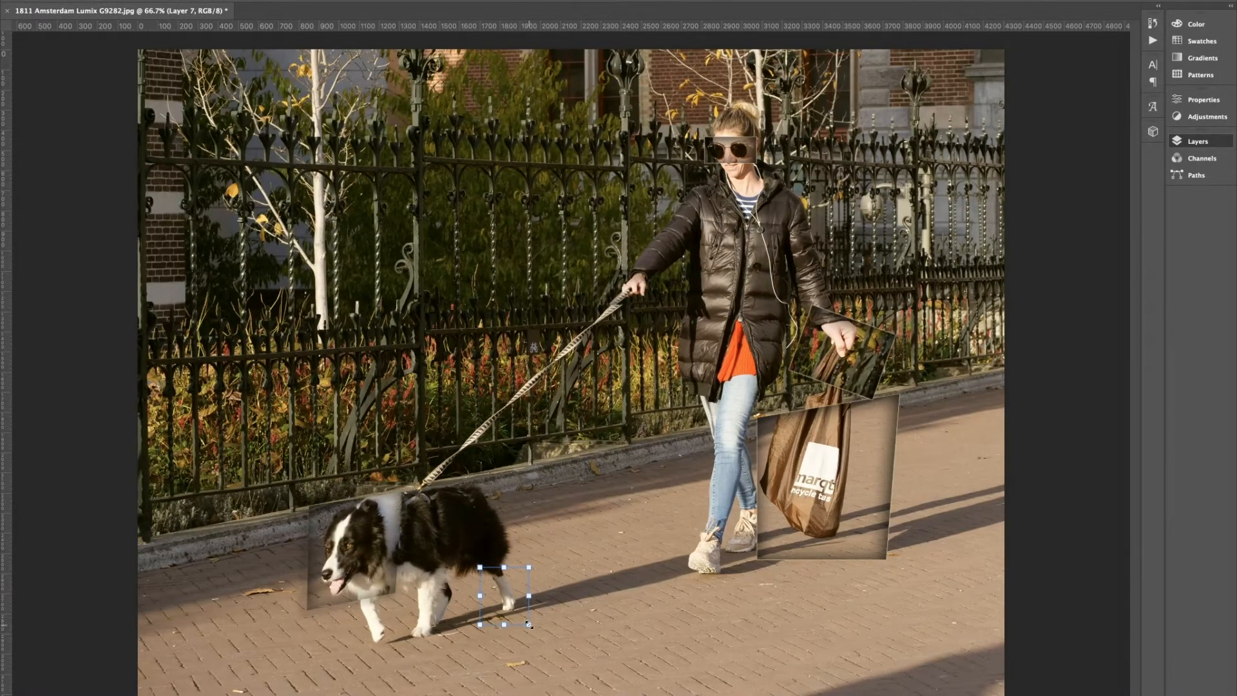
pyautogui.moveTo(528, 624); pyautogui.dragTo(620, 684)
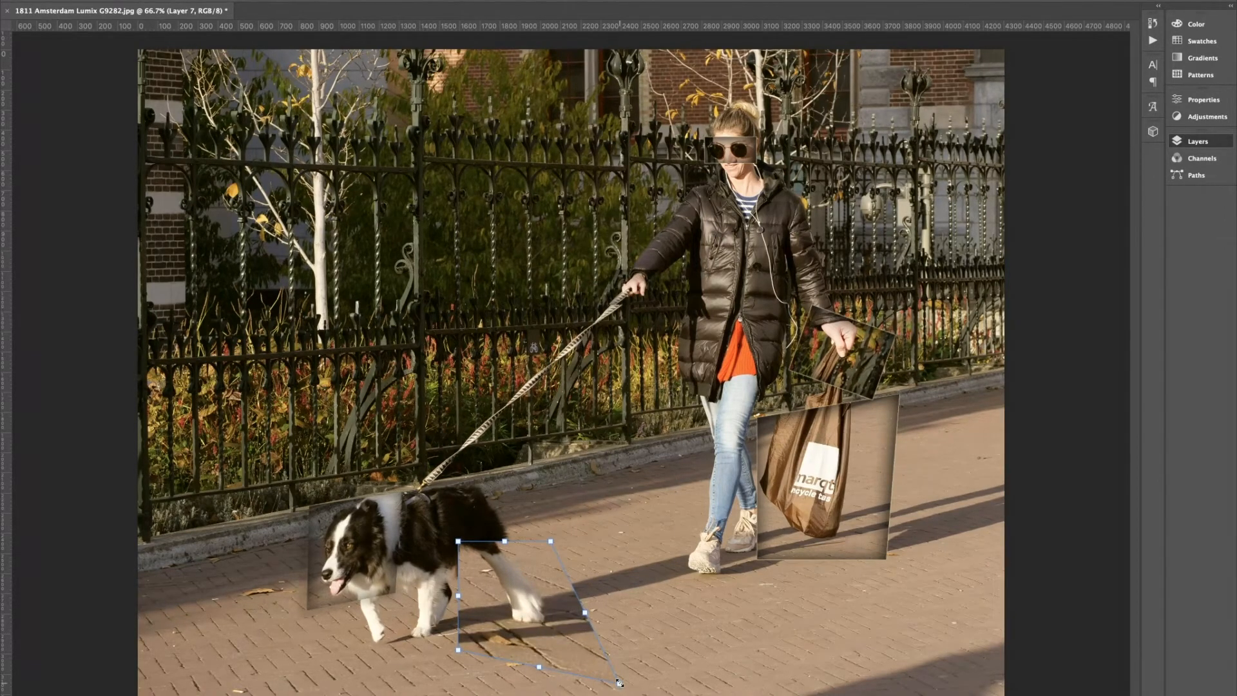
pyautogui.press('Return')
# - Show the hand copy alone to identify its layer and move its edge shading to the dog's hind leg copy
pyautogui.keyDown('alt'); pyautogui.click(1029, 367); pyautogui.keyUp('alt')
pyautogui.keyDown('alt'); pyautogui.click(1030, 368); pyautogui.keyUp('alt')
pyautogui.keyDown('alt'); pyautogui.click(1029, 367); pyautogui.keyUp('alt')
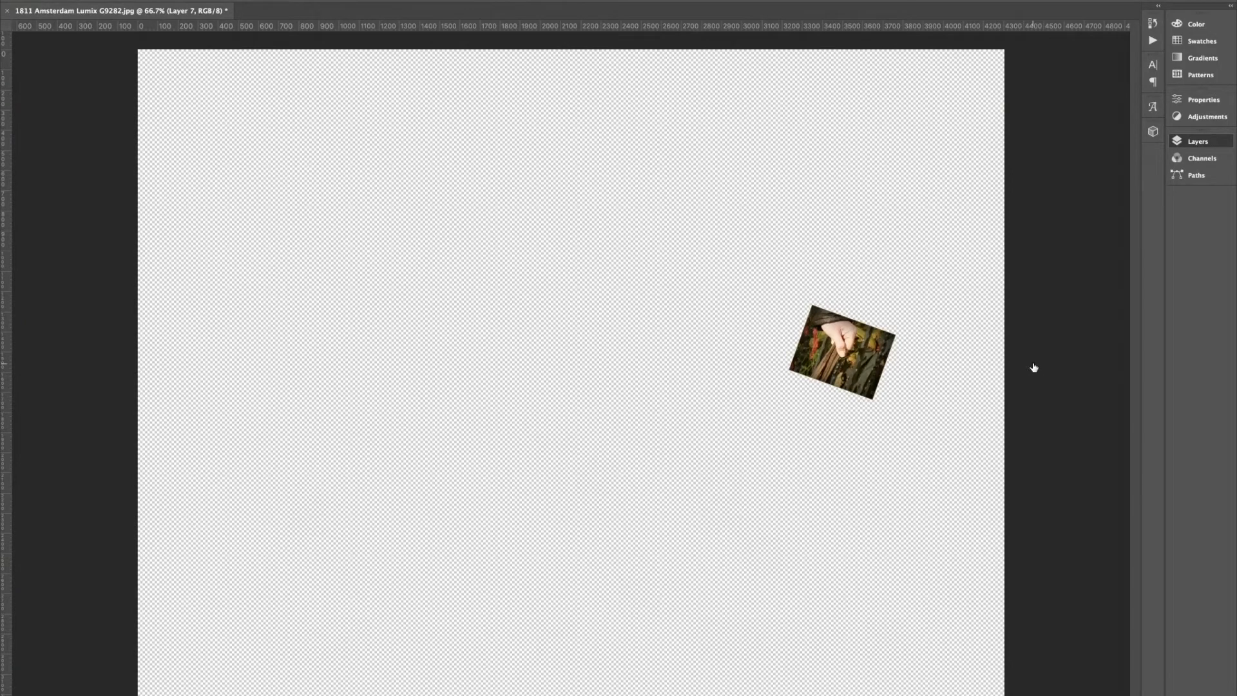
pyautogui.keyDown('alt'); pyautogui.click(1034, 367); pyautogui.keyUp('alt')
pyautogui.keyDown('alt'); pyautogui.click(1034, 367); pyautogui.keyUp('alt')
pyautogui.keyDown('alt'); pyautogui.click(1034, 367); pyautogui.keyUp('alt')
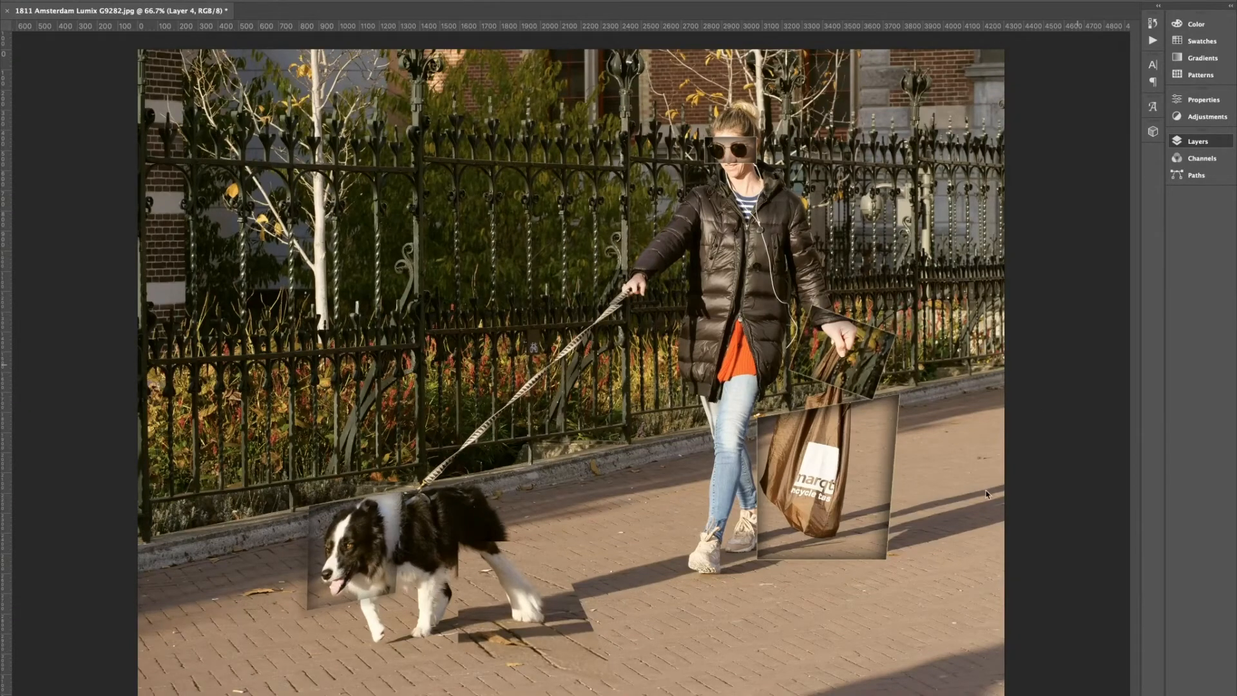
pyautogui.keyDown('shift'); pyautogui.click(1100, 566); pyautogui.keyUp('shift')
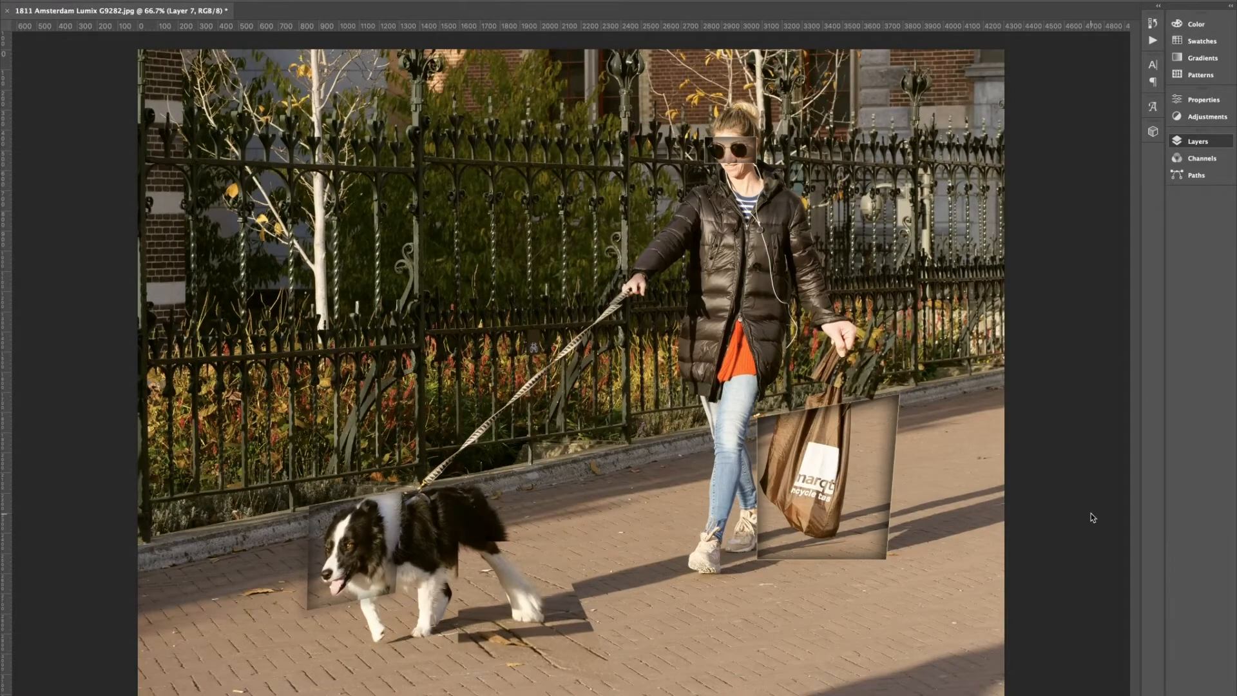
pyautogui.hotkey('ctrl', 'z')
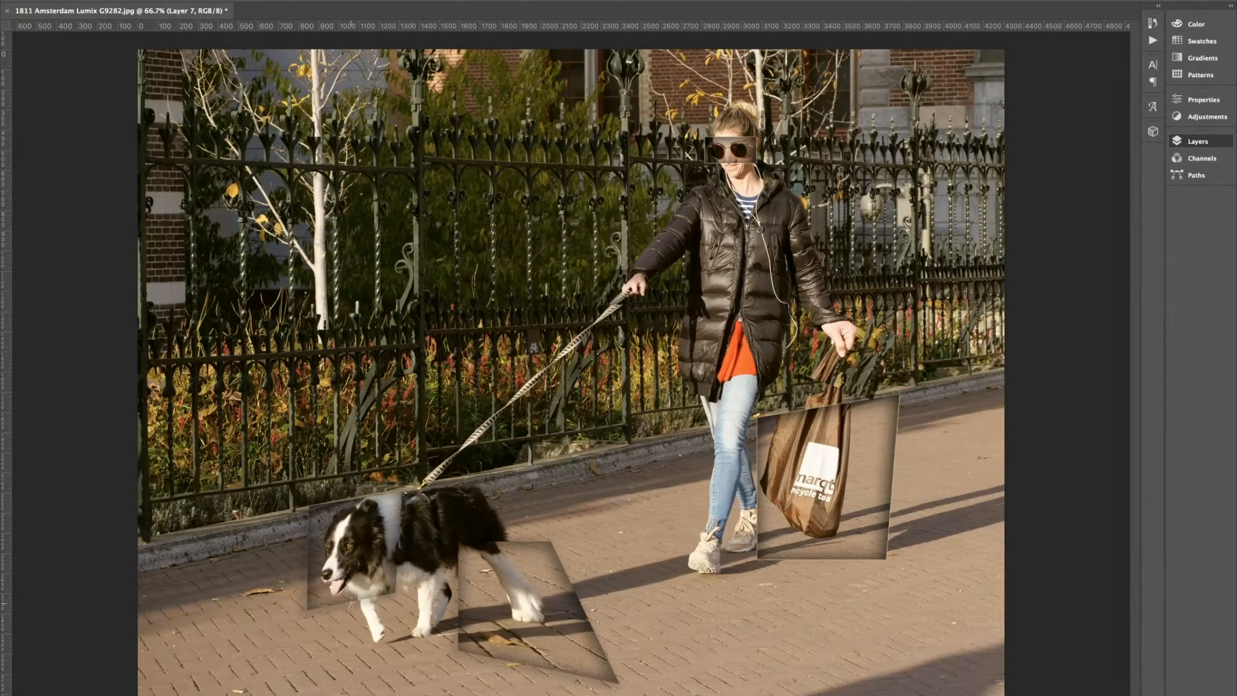
# - Copy the dog's front leg from the photo onto a new layer and stretch it downward with shaded edges
pyautogui.moveTo(392, 655); pyautogui.dragTo(379, 633)
pyautogui.click(1097, 574)
pyautogui.hotkey('ctrl', 'j')
pyautogui.hotkey('ctrl', 't')
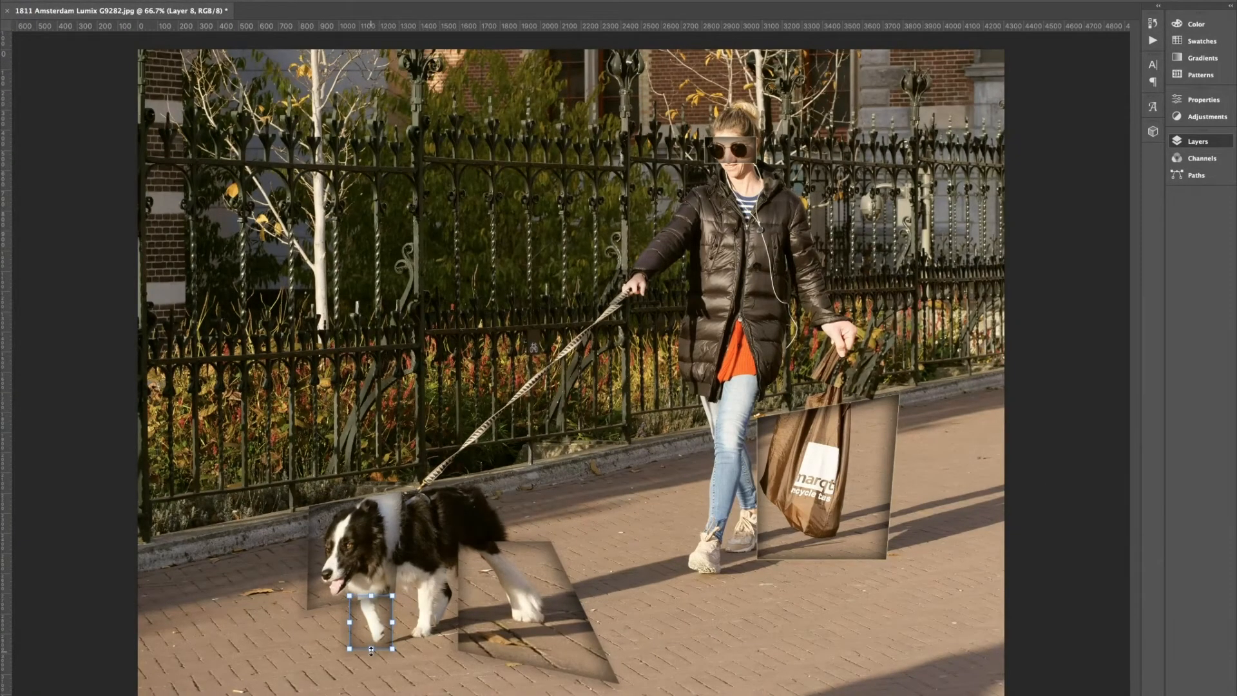
pyautogui.moveTo(371, 648); pyautogui.dragTo(375, 682)
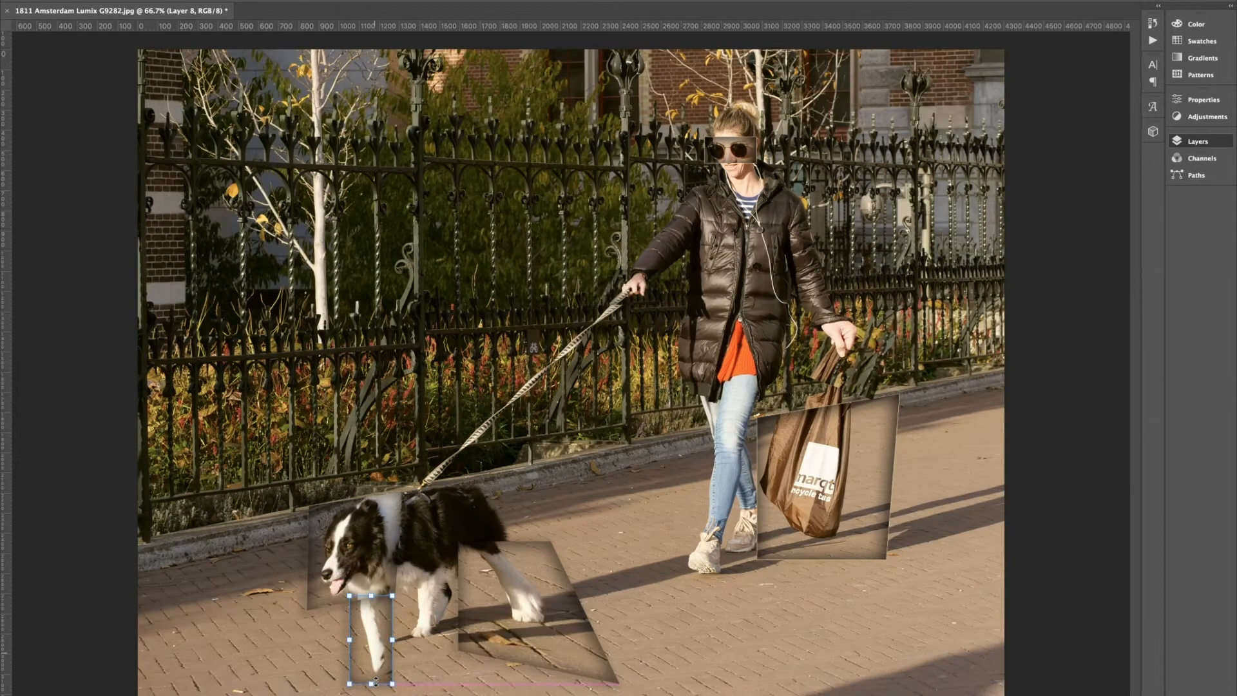
pyautogui.press('Return')
# - Select a rectangle around the dog's body on the background photo
pyautogui.moveTo(371, 491); pyautogui.dragTo(527, 590)
pyautogui.press('super+d')
pyautogui.moveTo(489, 583); pyautogui.dragTo(522, 589)
pyautogui.hotkey('alt', ',')
pyautogui.hotkey('ctrl', 't')
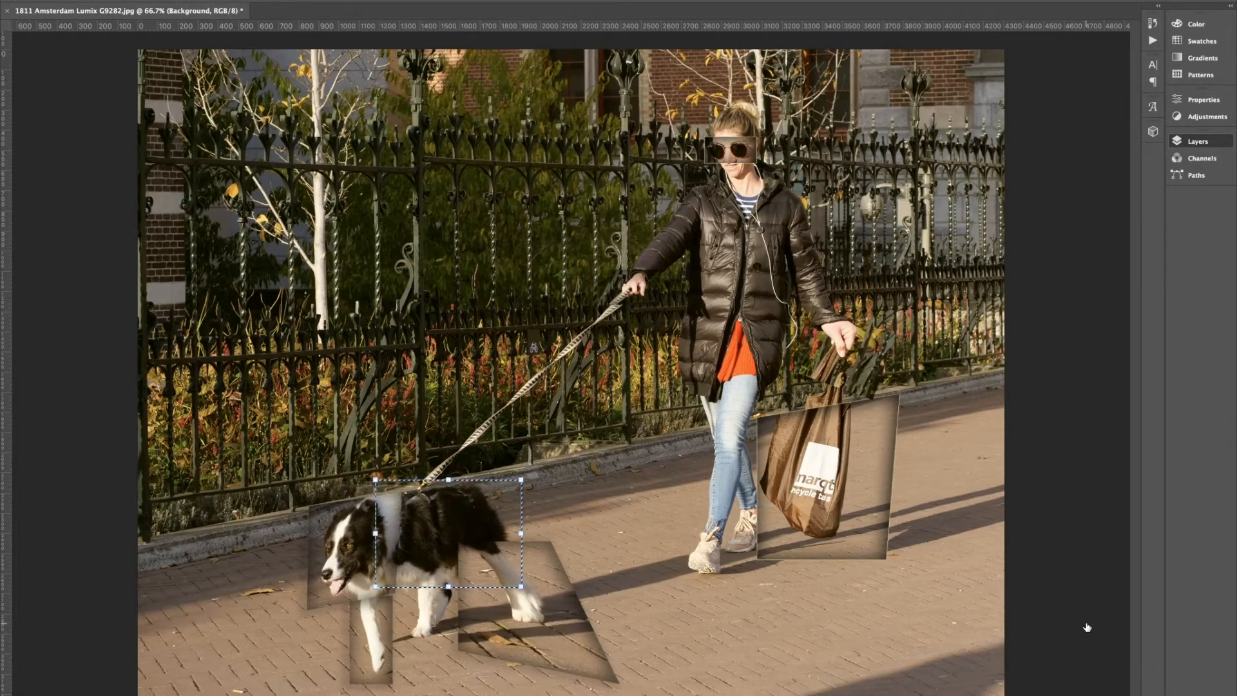
pyautogui.moveTo(530, 477); pyautogui.dragTo(524, 466)
pyautogui.hotkey('ctrl', 'z')
pyautogui.press('Escape')
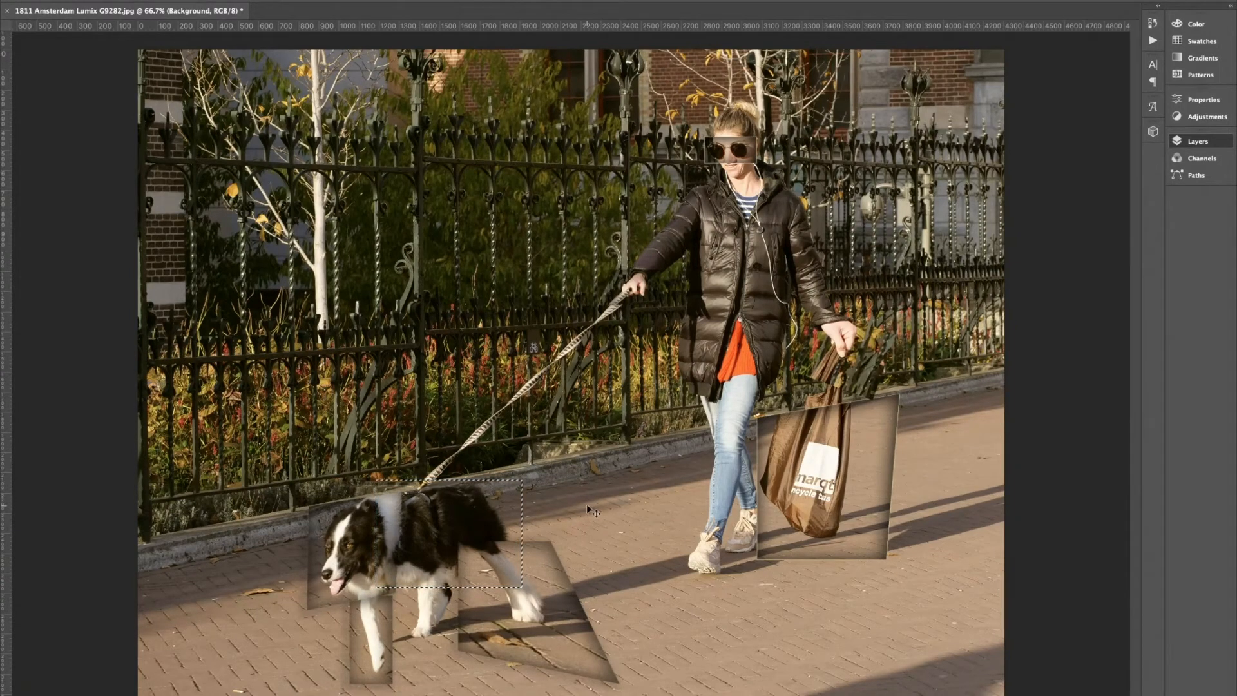
# - Copy the dog's body onto a new layer, enlarge it, rotate it slightly clockwise and fit it behind the head and leg copies
pyautogui.hotkey('ctrl', 'j')
pyautogui.hotkey('ctrl', 't')
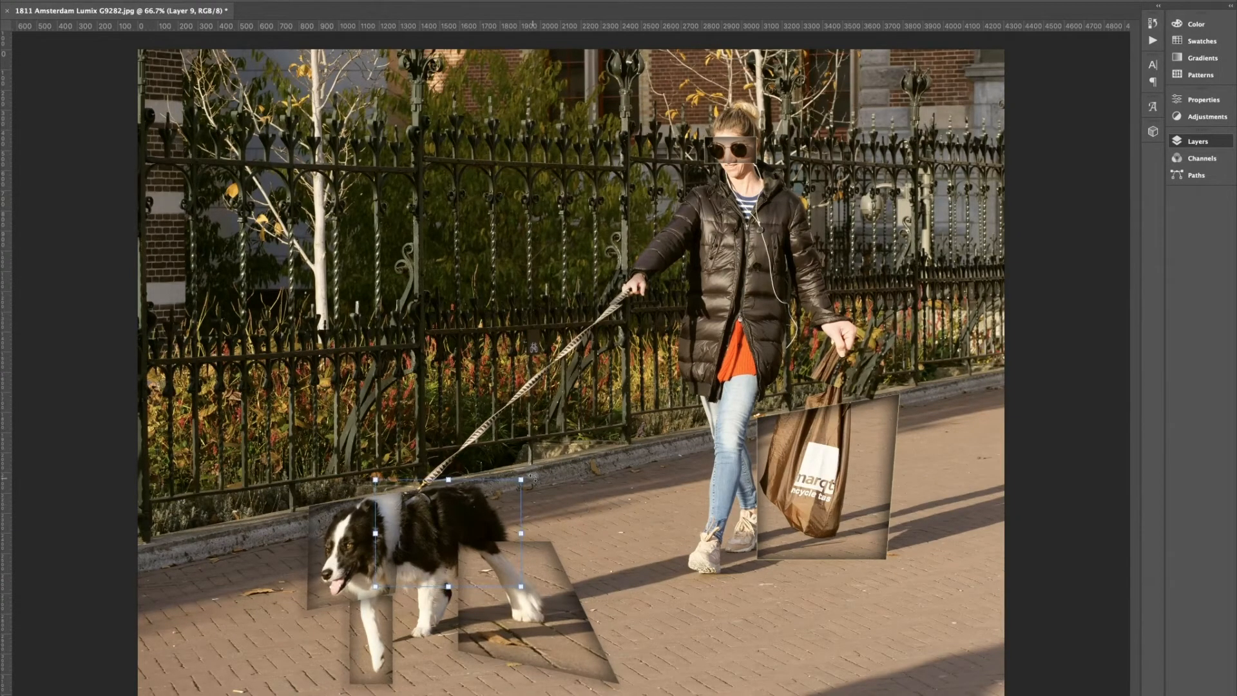
pyautogui.moveTo(523, 480); pyautogui.dragTo(588, 451)
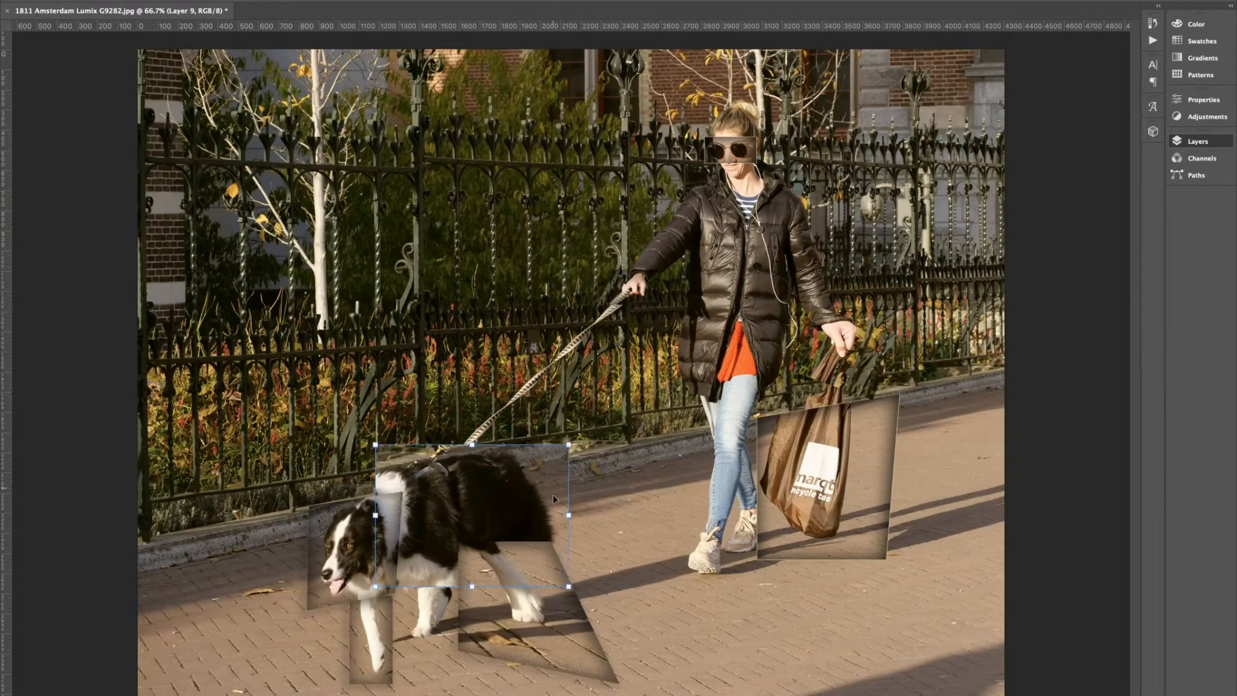
pyautogui.moveTo(553, 498); pyautogui.dragTo(552, 499)
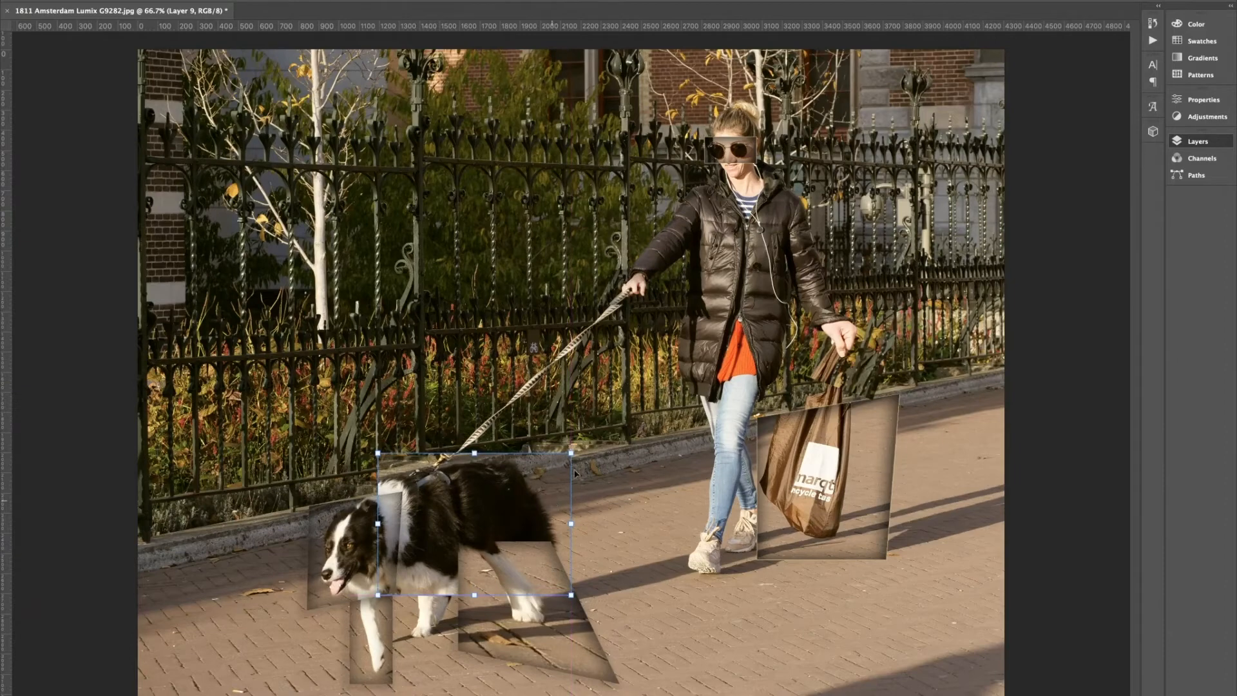
pyautogui.moveTo(584, 444); pyautogui.dragTo(590, 453)
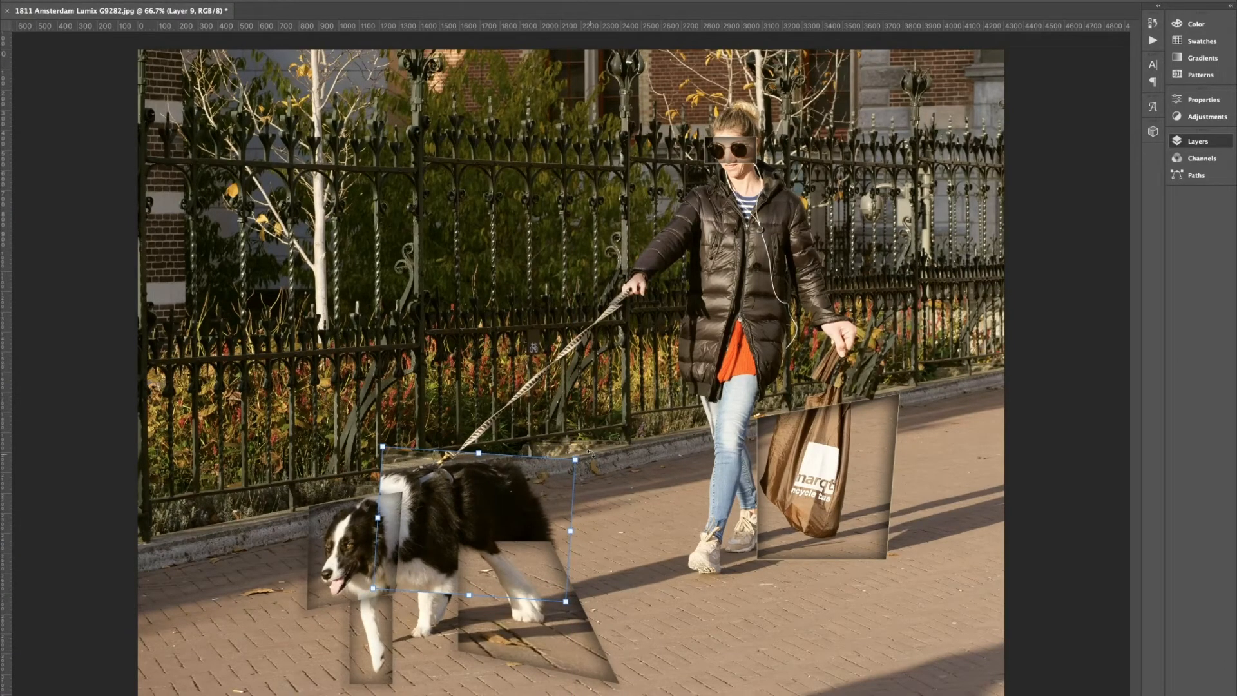
pyautogui.press('Return')
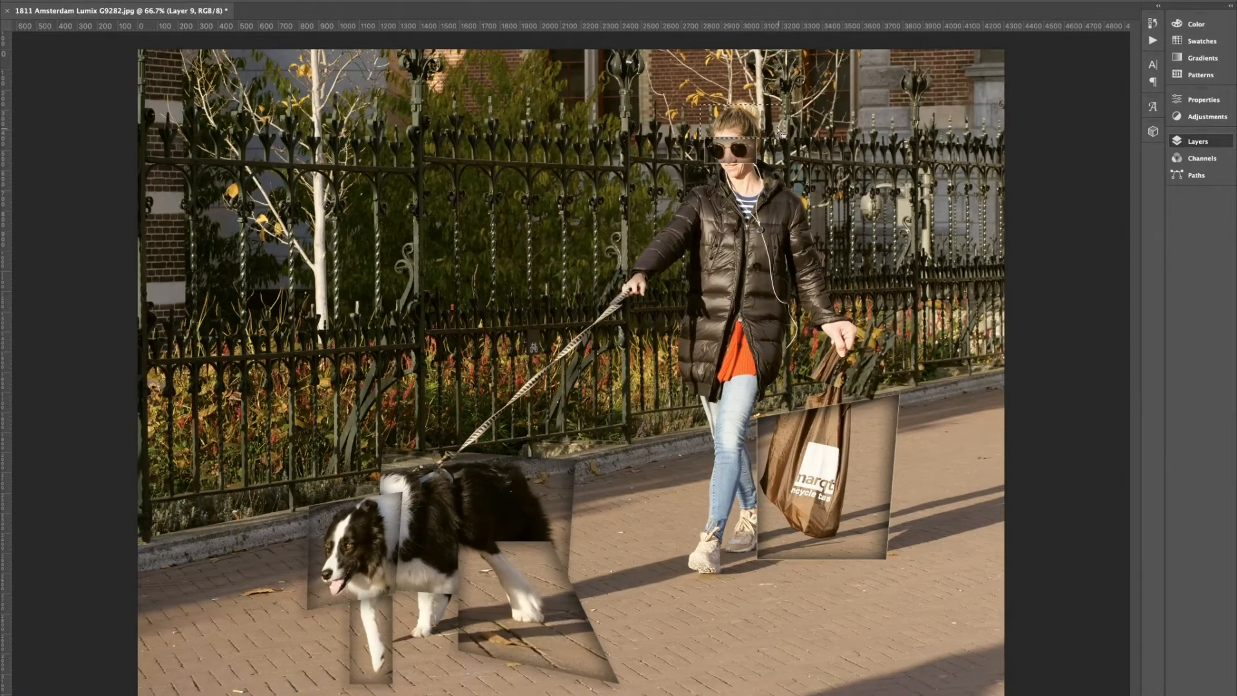
# - Select a rectangle around the woman's hair above the sunglasses and copy it from the photo onto a new layer
pyautogui.moveTo(785, 138); pyautogui.dragTo(700, 103)
pyautogui.moveTo(697, 92); pyautogui.dragTo(791, 138)
pyautogui.hotkey('ctrl', 'j')
pyautogui.hotkey('alt', ',')
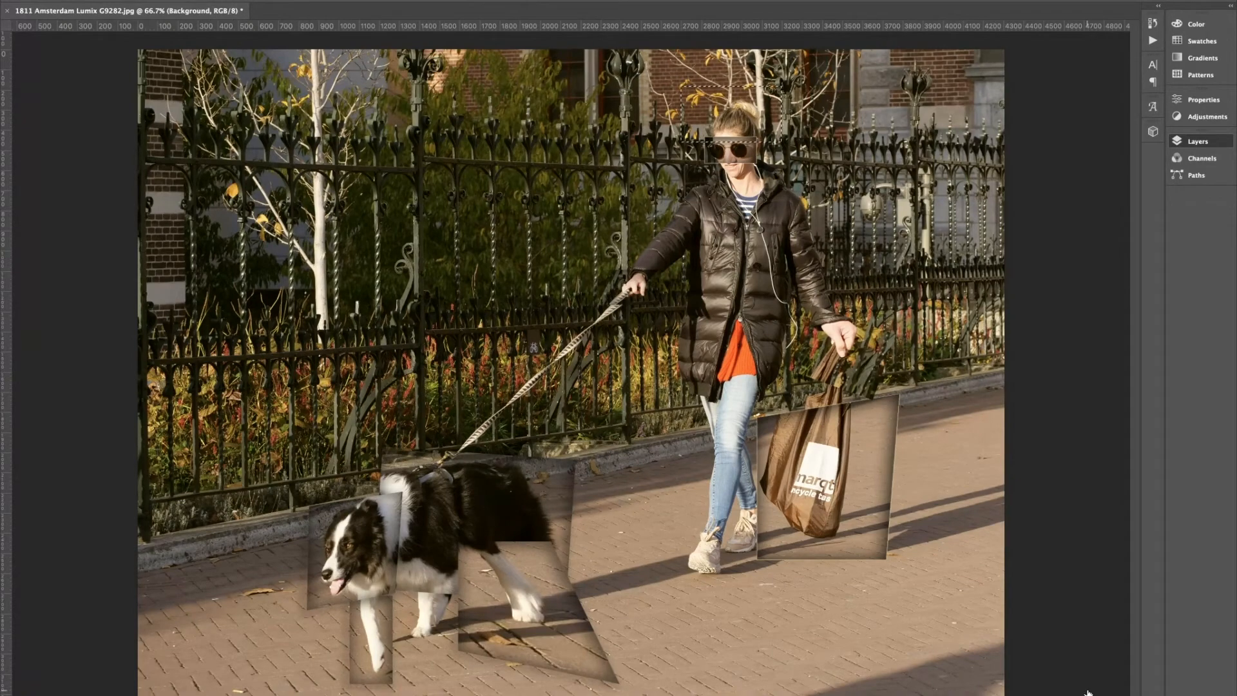
pyautogui.hotkey('ctrl', 'j')
# - Enlarge the hair copy slightly towards its lower right corner
pyautogui.hotkey('ctrl', 't')
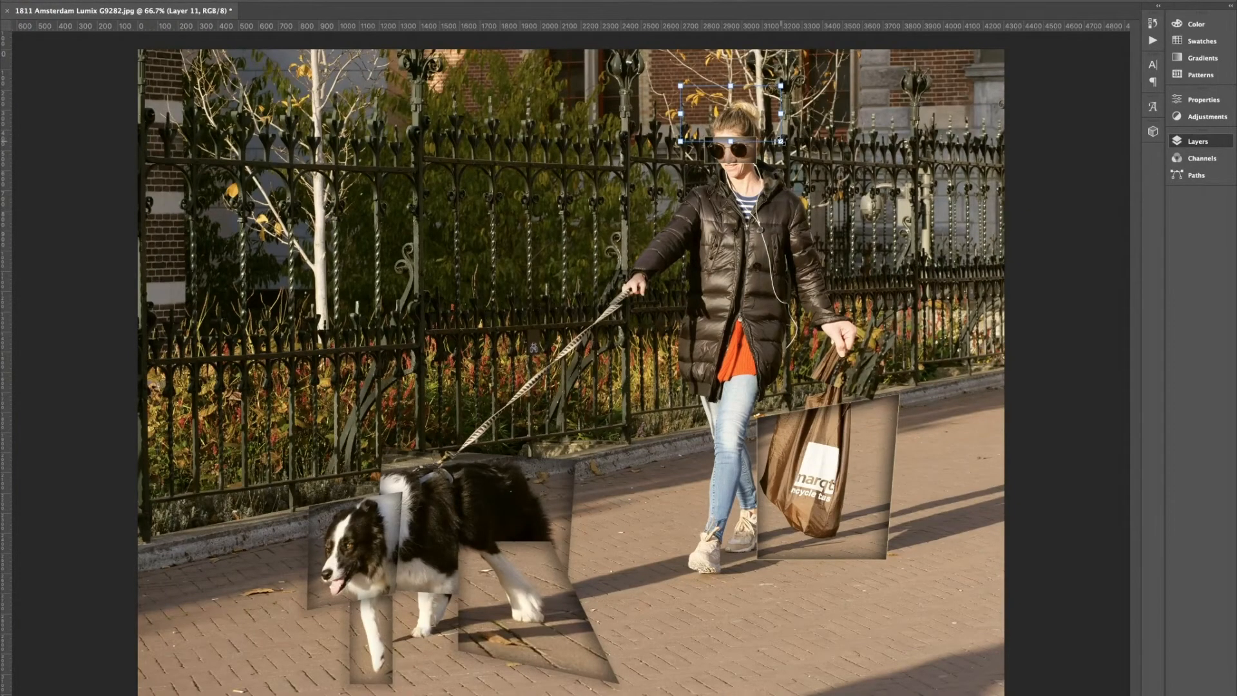
pyautogui.moveTo(780, 141); pyautogui.dragTo(803, 153)
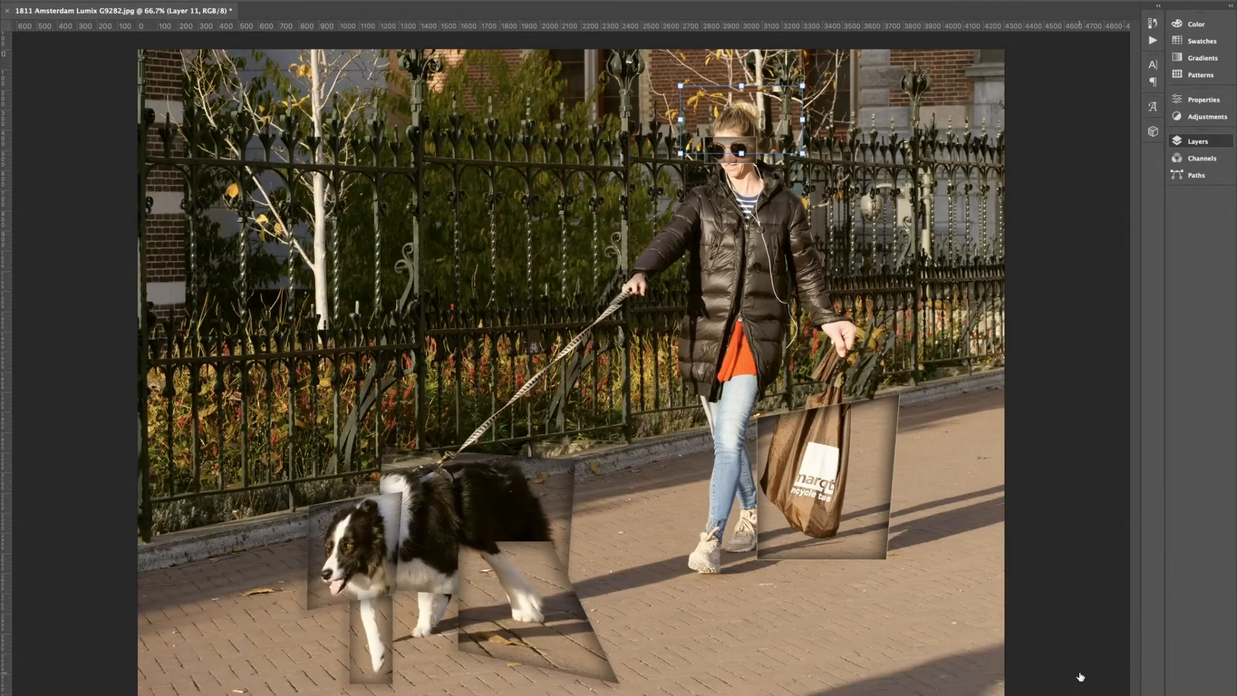
pyautogui.press('Return')
pyautogui.press('super+z')
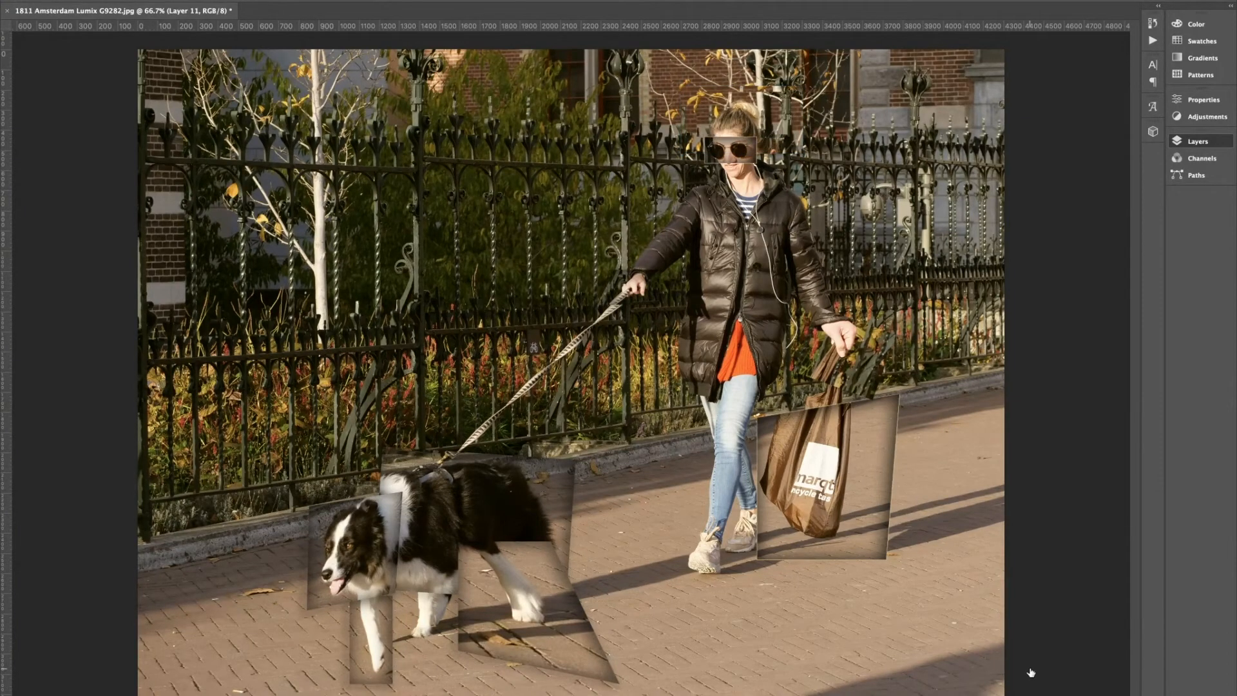
pyautogui.press('super+shift+z')
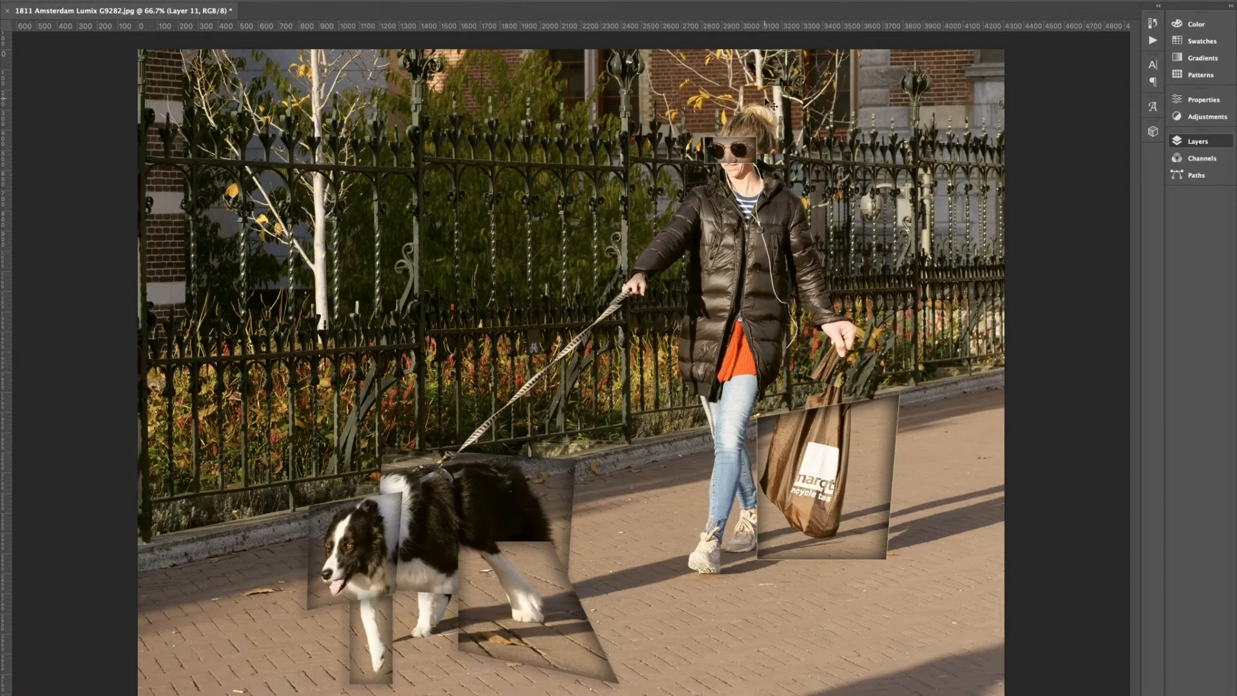
# - Move the hair copy up, enlarge it further and centre it above the sunglasses
pyautogui.moveTo(765, 127); pyautogui.dragTo(745, 111)
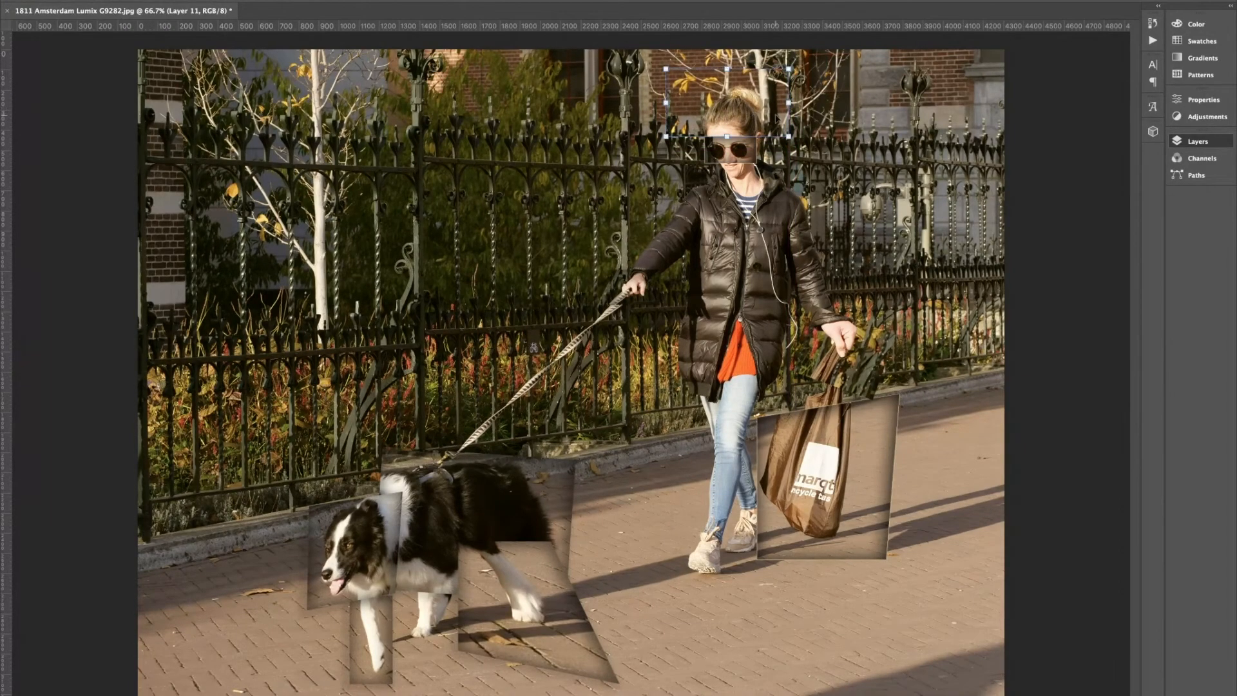
pyautogui.moveTo(788, 67); pyautogui.dragTo(839, 31)
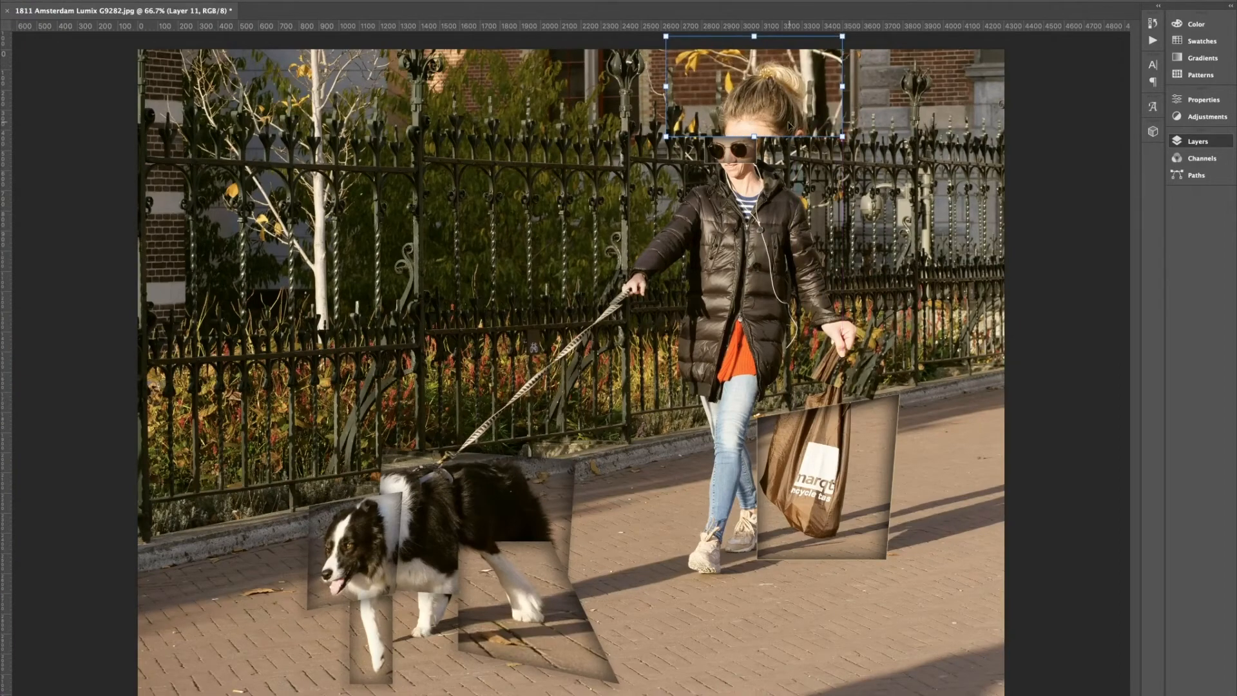
pyautogui.moveTo(790, 126); pyautogui.dragTo(767, 127)
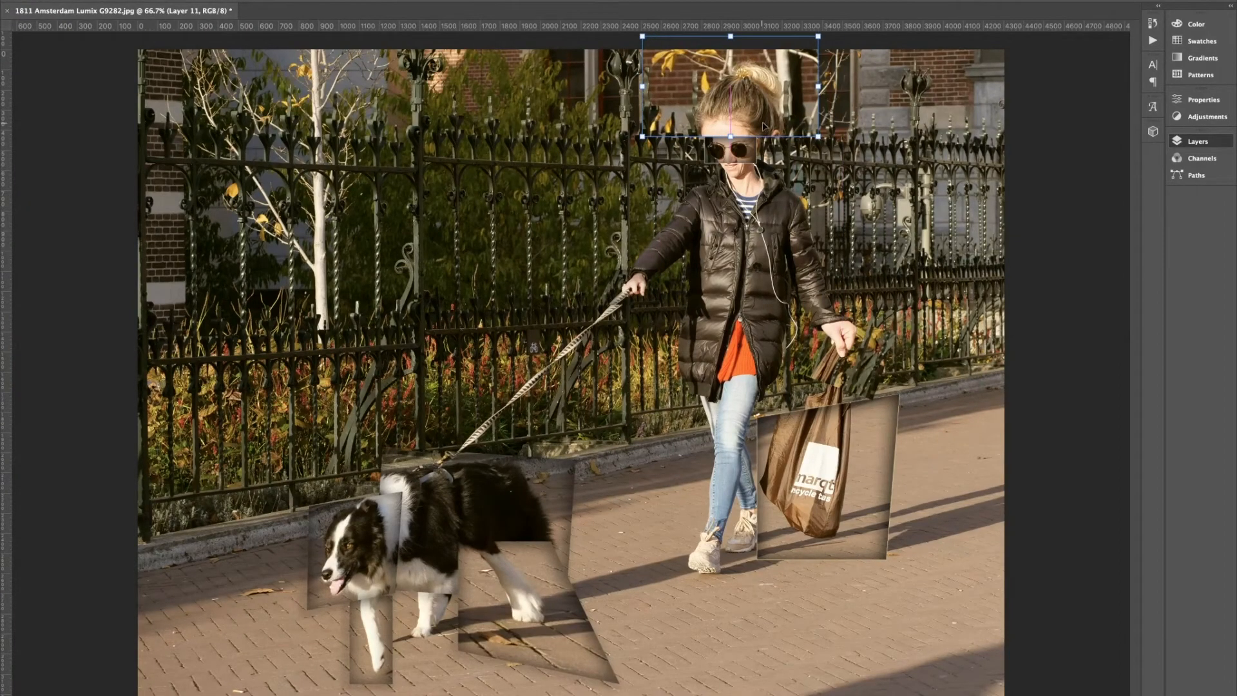
pyautogui.press('Return')
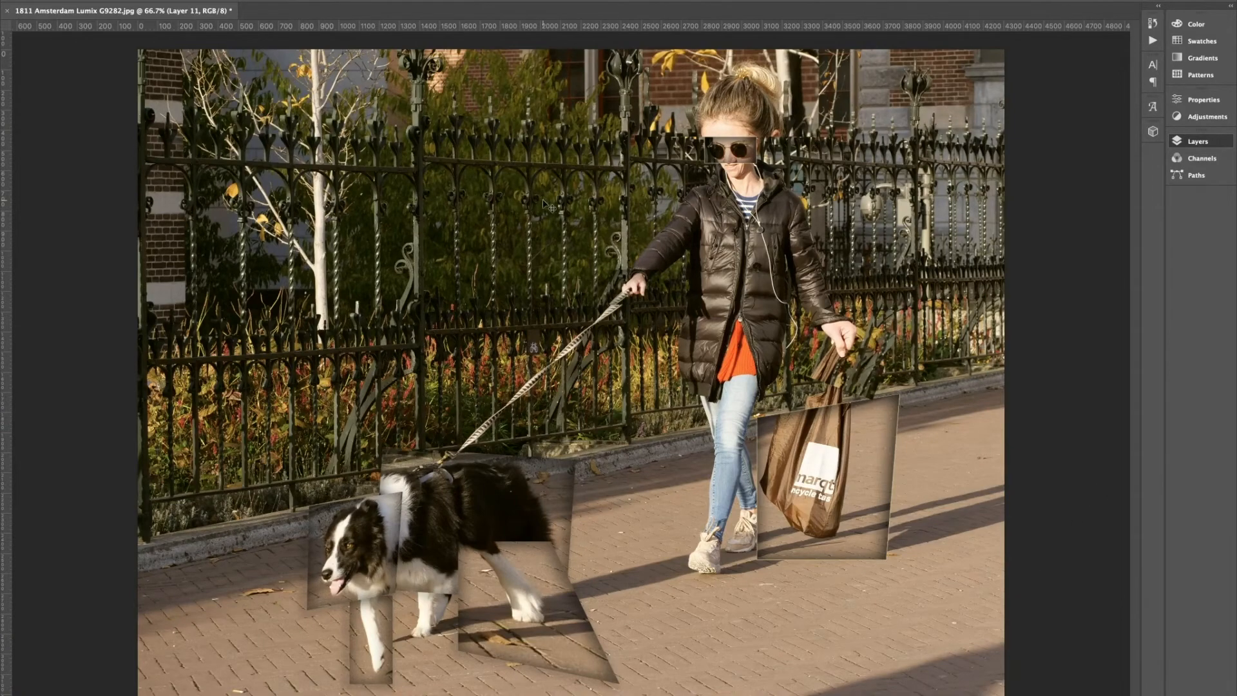
# - Apply the dark inner edge shading to the hair copy
pyautogui.click(856, 488)
pyautogui.press('alt+shift+super+e')
pyautogui.click(857, 261)
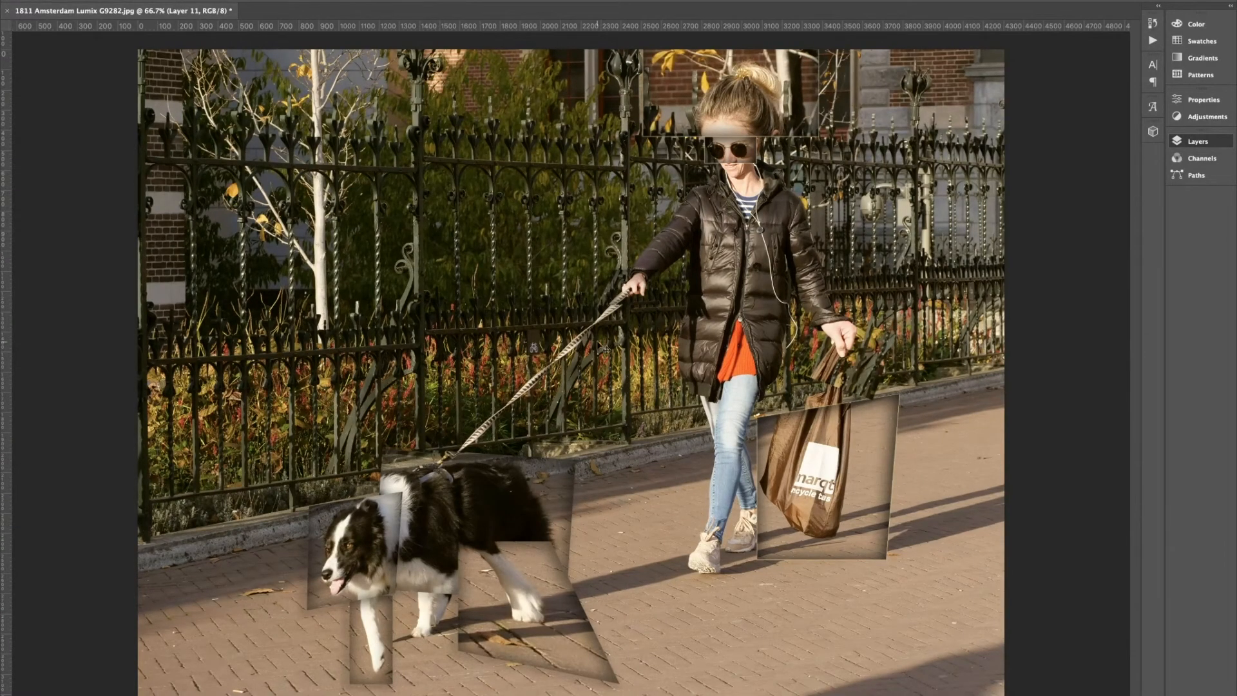
# - Copy the fence post section beside the woman from the photo onto a new layer, enlarge it and reposition it over the fence
pyautogui.click(1089, 692)
pyautogui.moveTo(948, 239); pyautogui.dragTo(948, 241)
pyautogui.hotkey('ctrl', 'j')
pyautogui.hotkey('ctrl', 't')
pyautogui.moveTo(947, 240); pyautogui.dragTo(971, 306)
pyautogui.moveTo(920, 246); pyautogui.dragTo(916, 241)
pyautogui.press('Return')
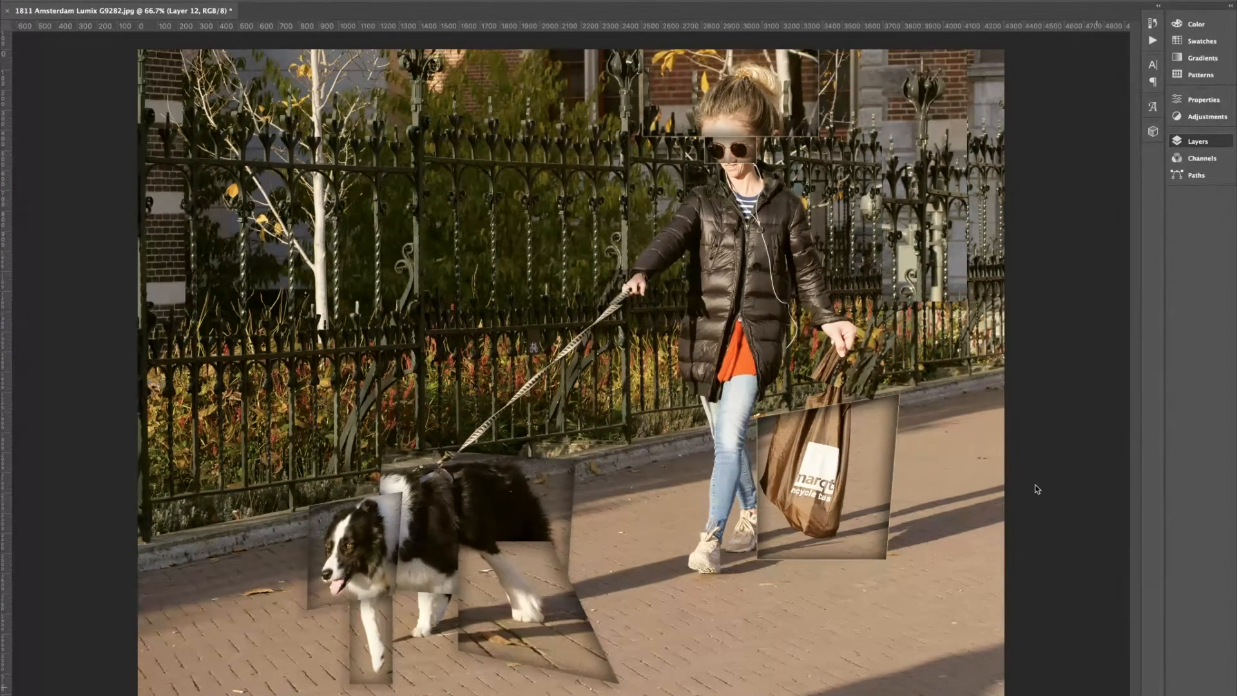
# - Apply the dark inner edge shading to the enlarged fence post copy
pyautogui.press('F2')
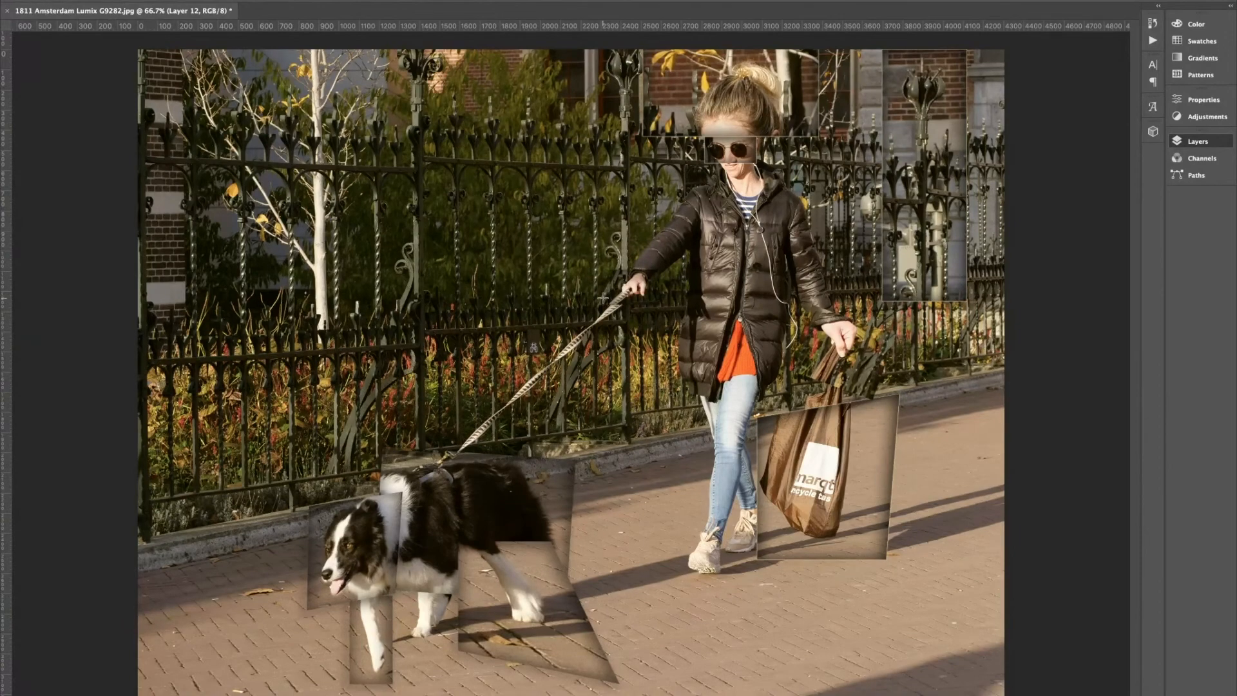
pyautogui.hotkey('ctrl', '-')
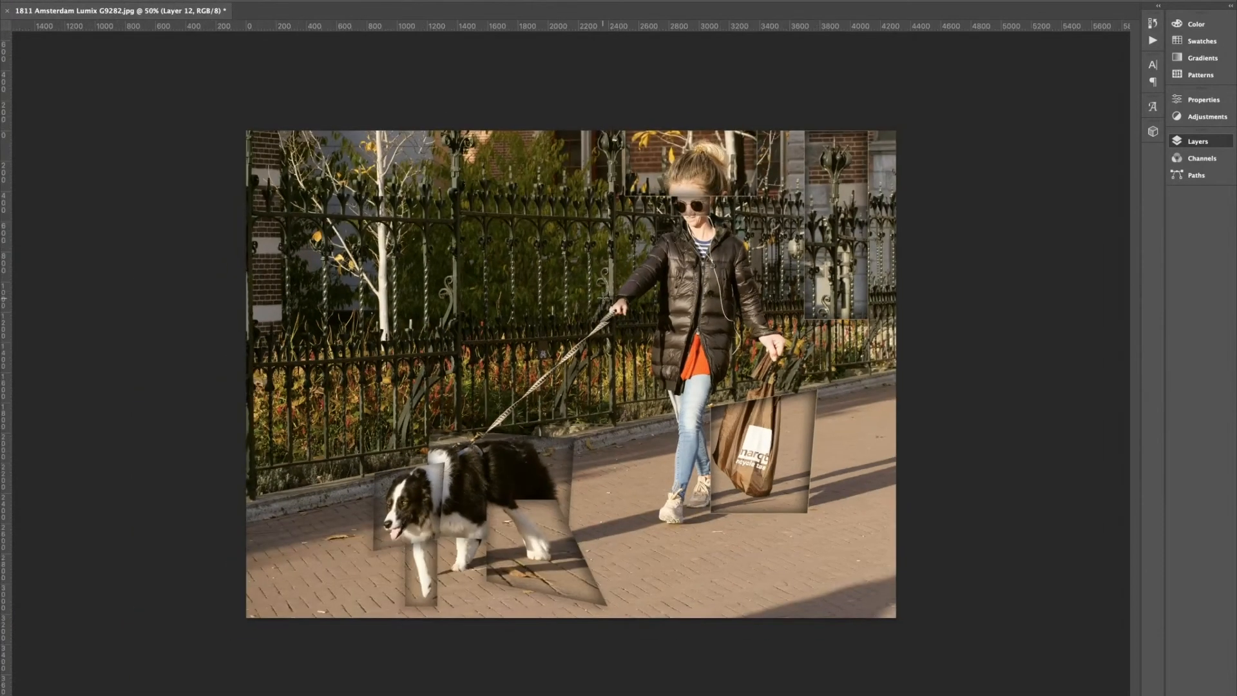
pyautogui.click(1209, 117)
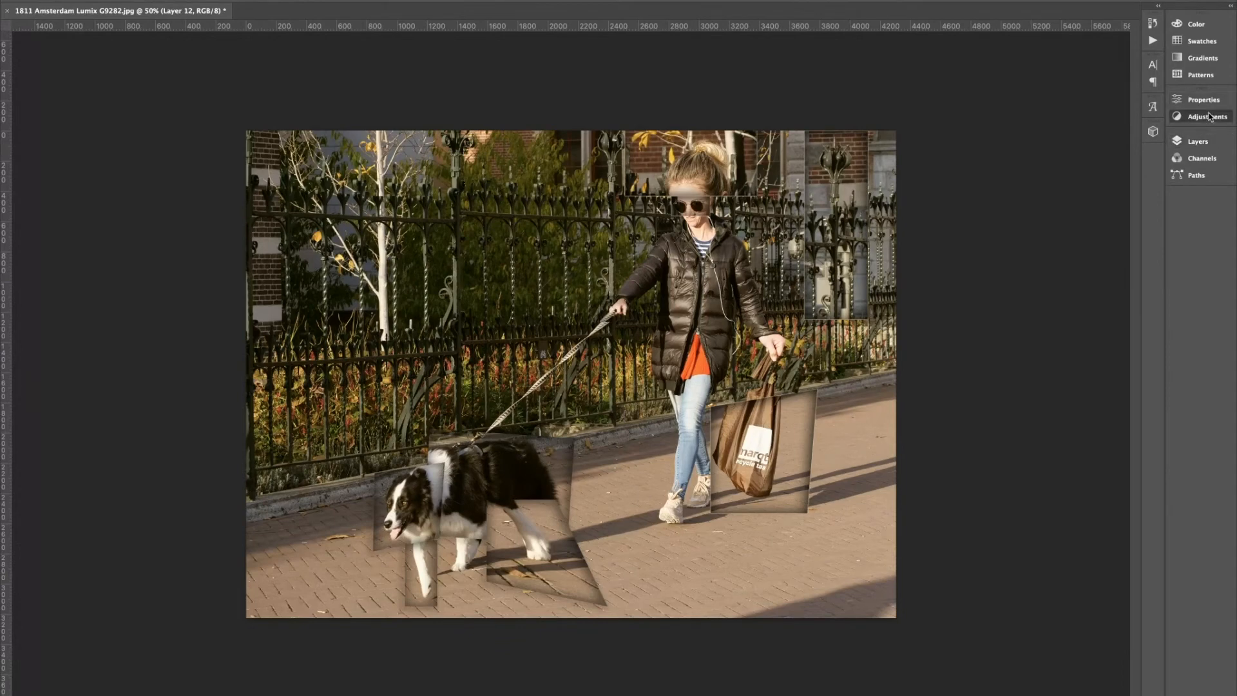
pyautogui.click(1065, 142)
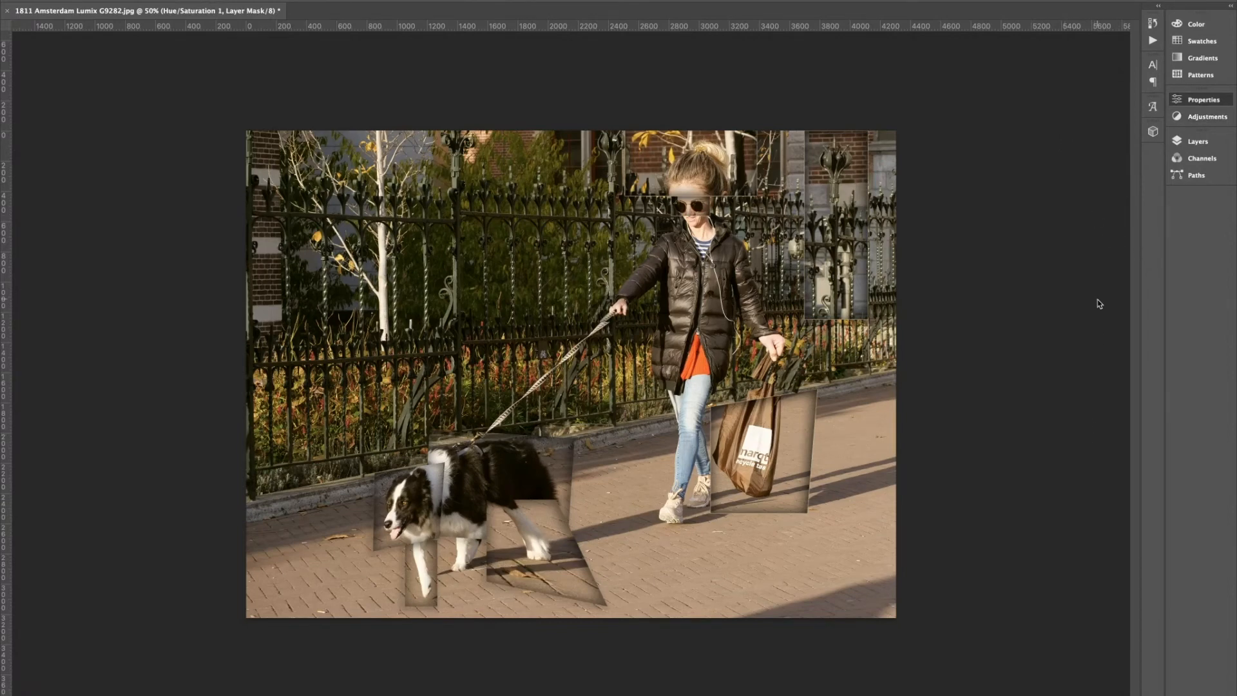
pyautogui.press('super+i')
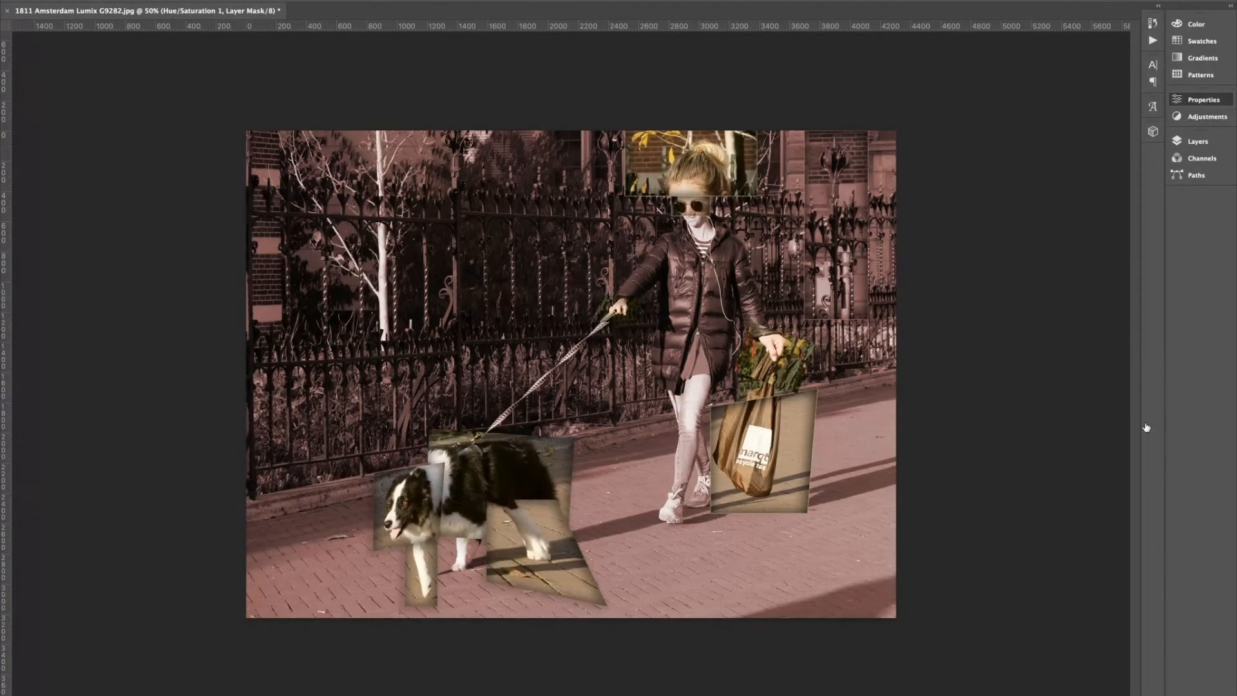
pyautogui.click(717, 218)
pyautogui.hotkey('ctrl', 'z')
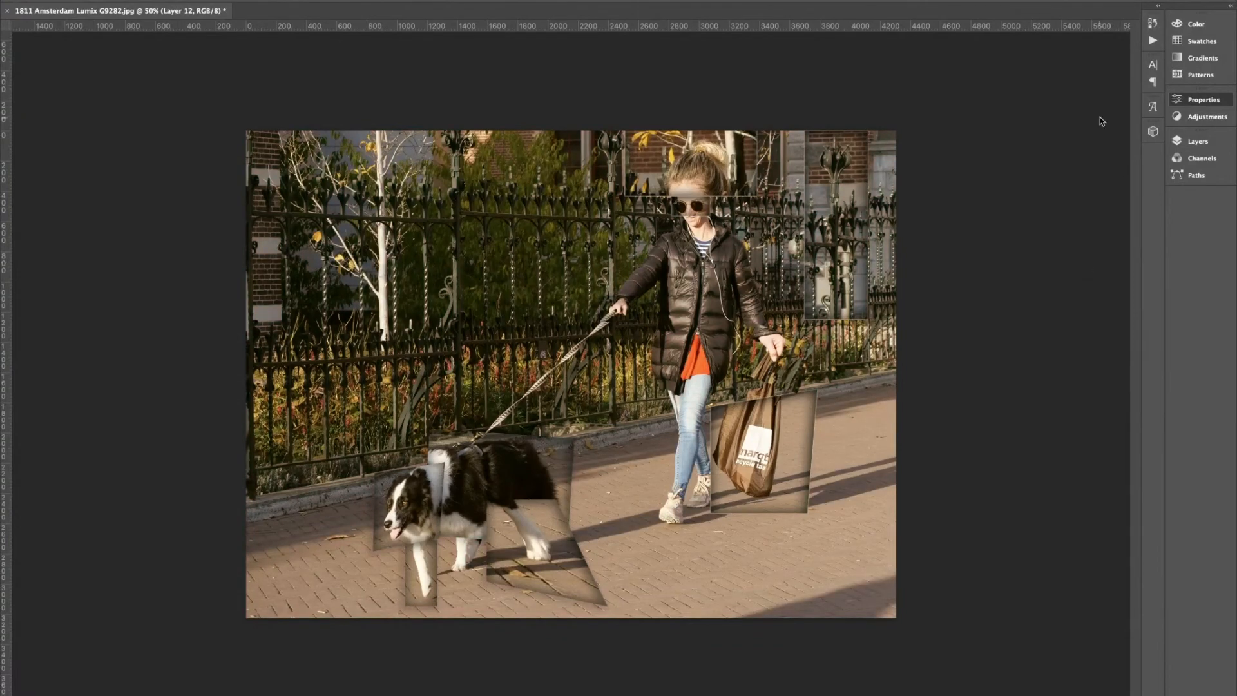
# - Add a Hue/Saturation adjustment layer with colorizing directly above Layer 1 so that it tints the photo and all copied pieces
pyautogui.click(1198, 142)
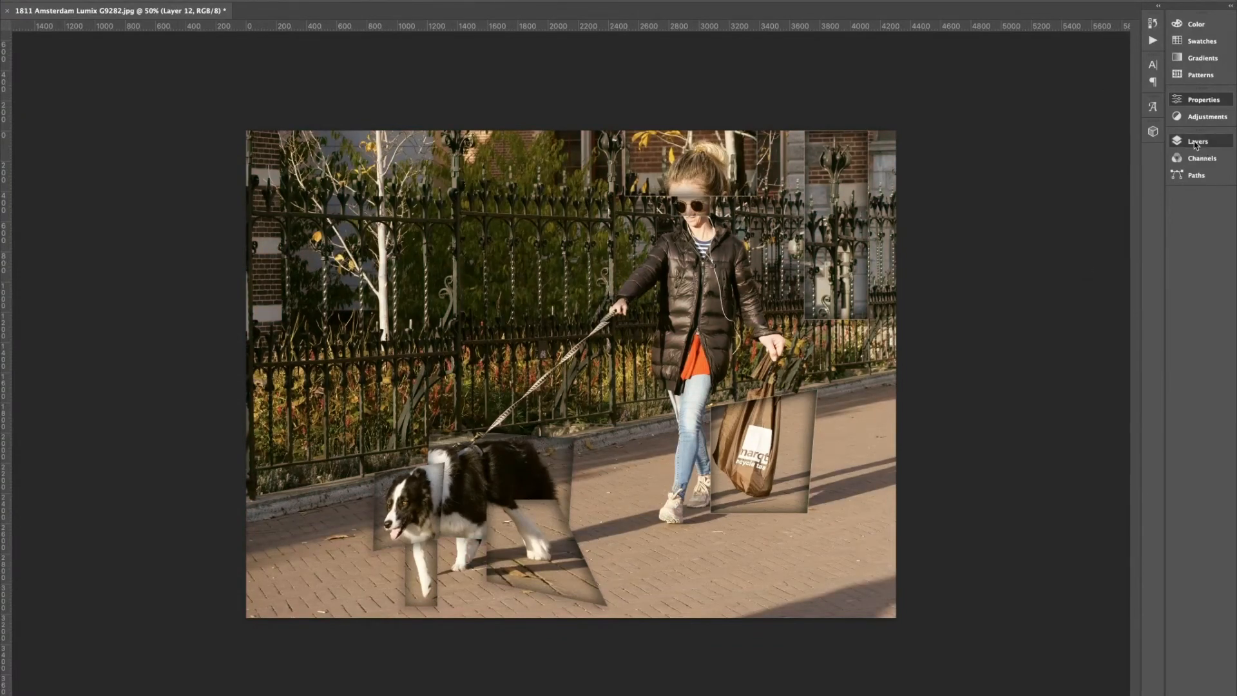
pyautogui.click(1091, 214)
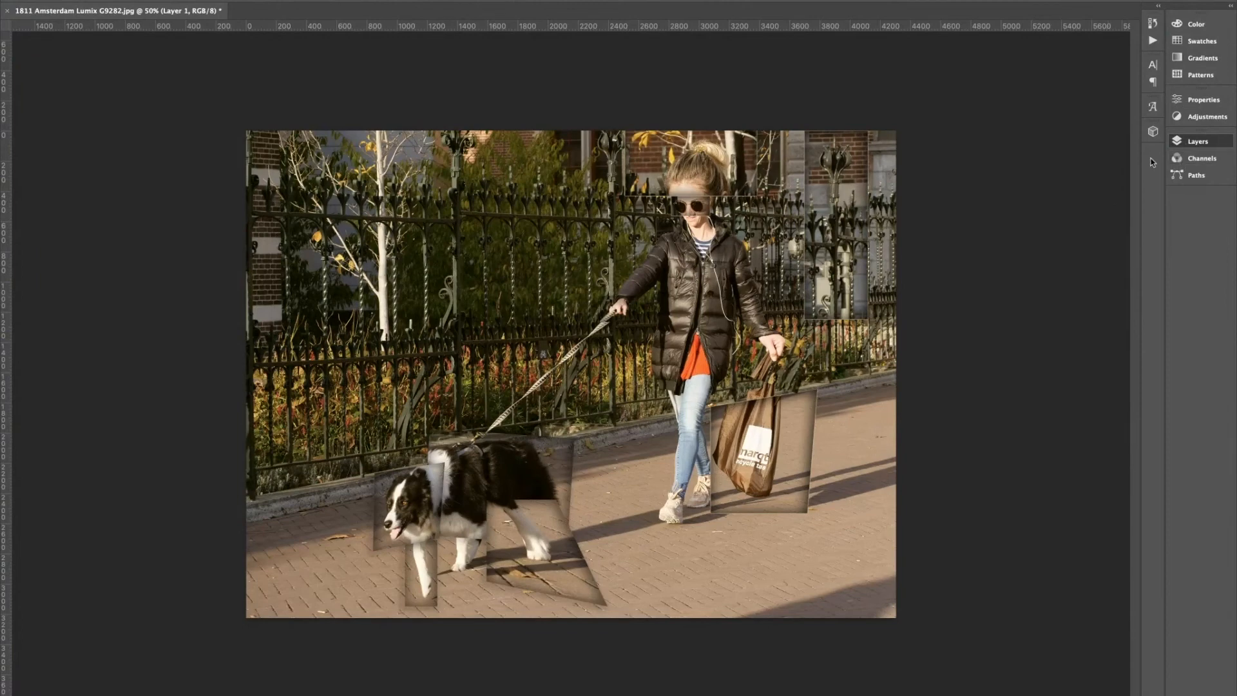
pyautogui.click(1205, 117)
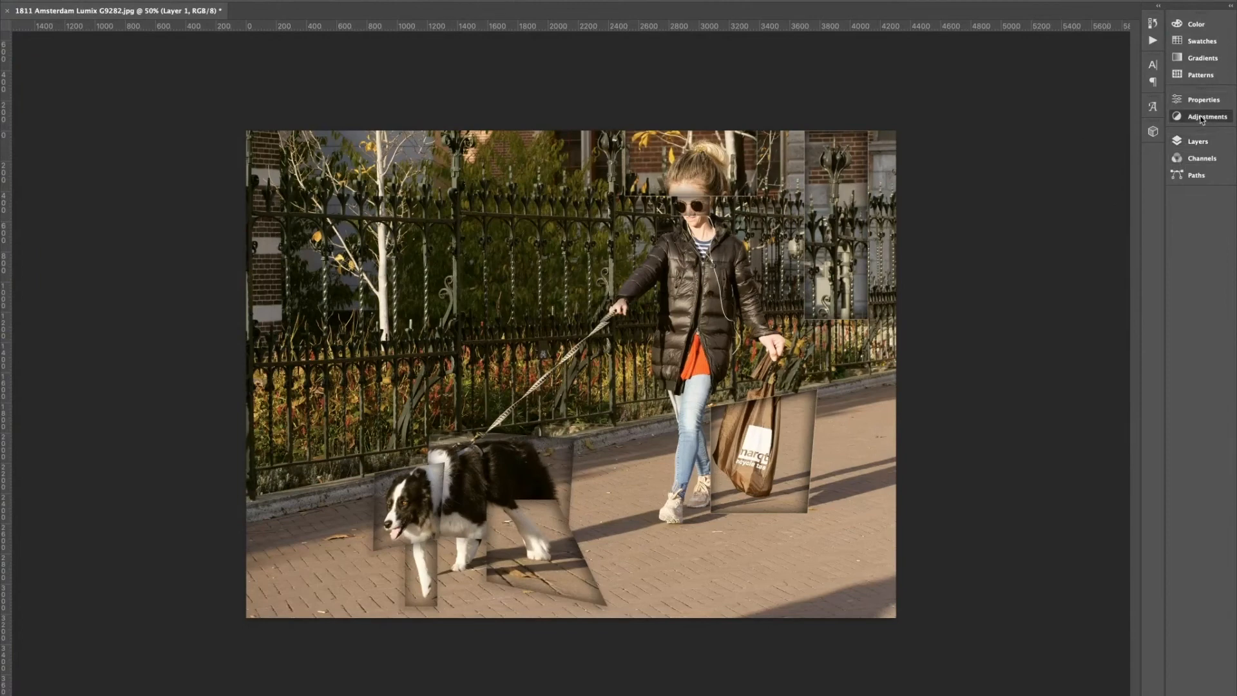
pyautogui.click(1058, 137)
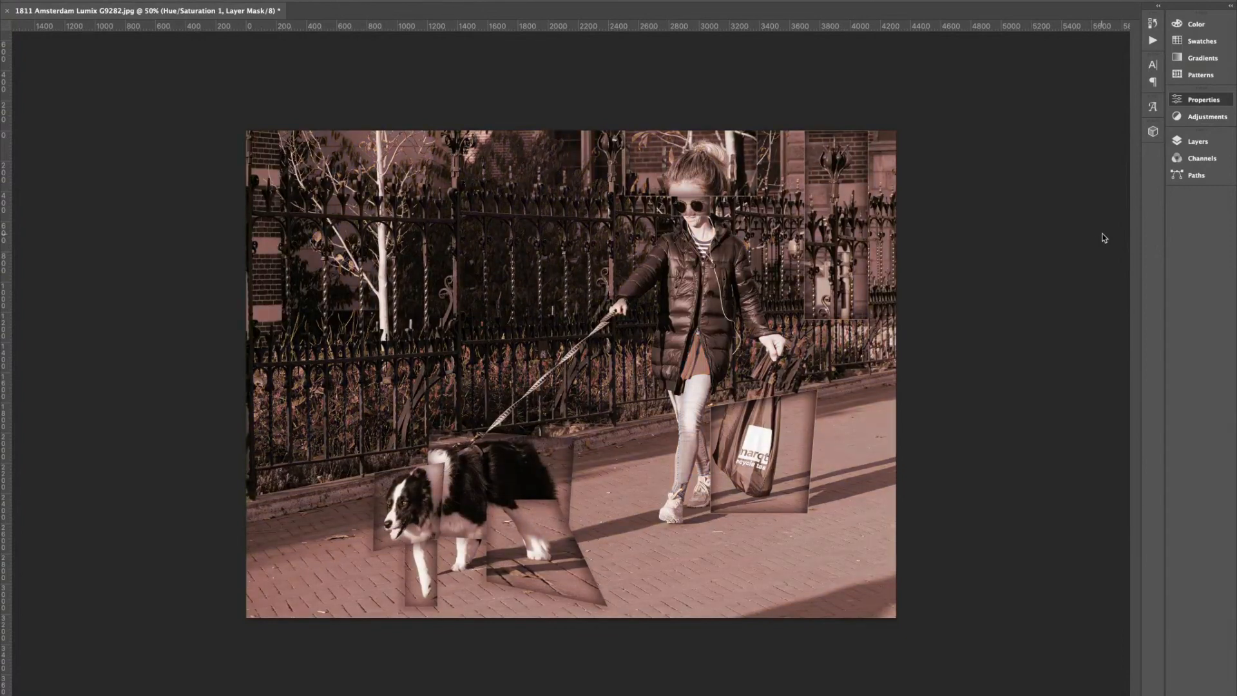
# - Try green and sepia tints in the Hue/Saturation adjustment and settle on a purple hue
pyautogui.moveTo(1042, 182); pyautogui.dragTo(1091, 238)
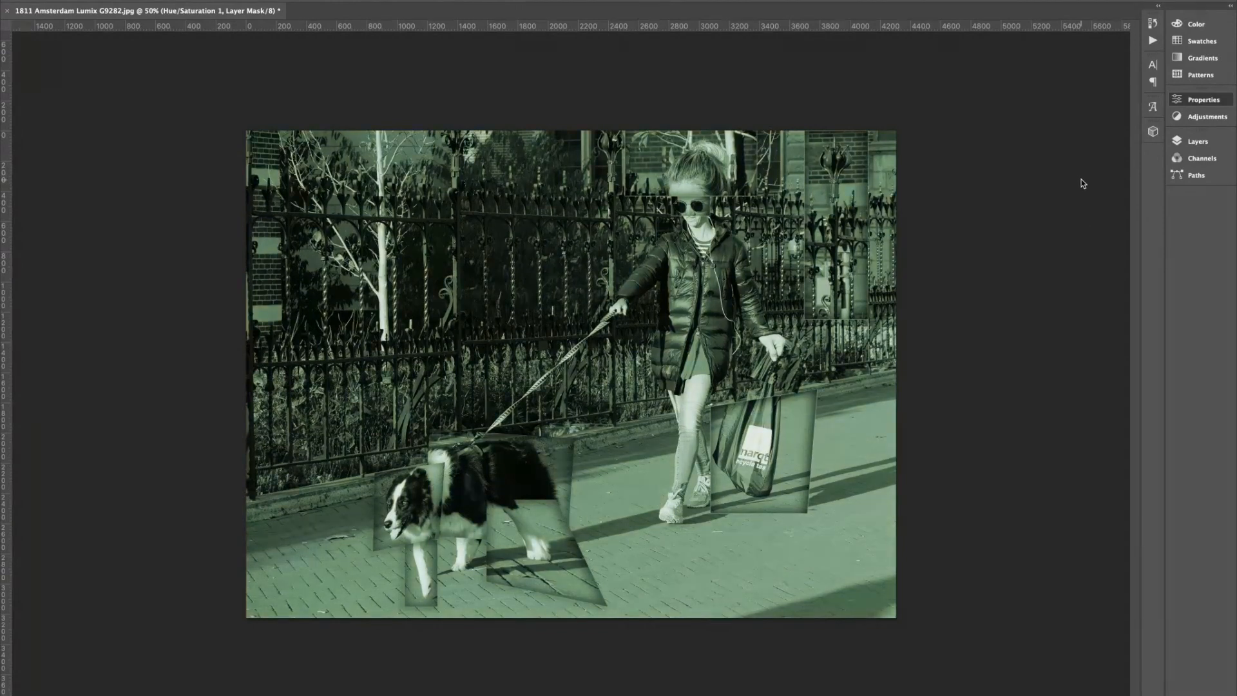
pyautogui.click(1083, 81)
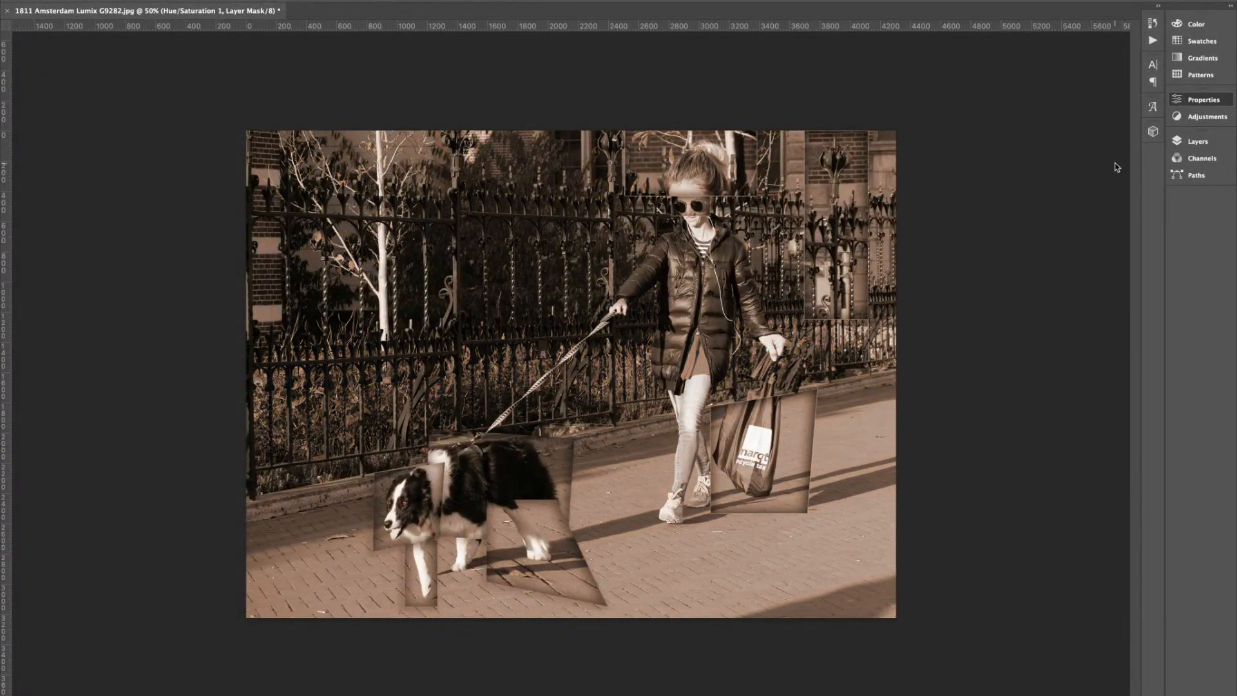
pyautogui.moveTo(1051, 179); pyautogui.dragTo(1126, 180)
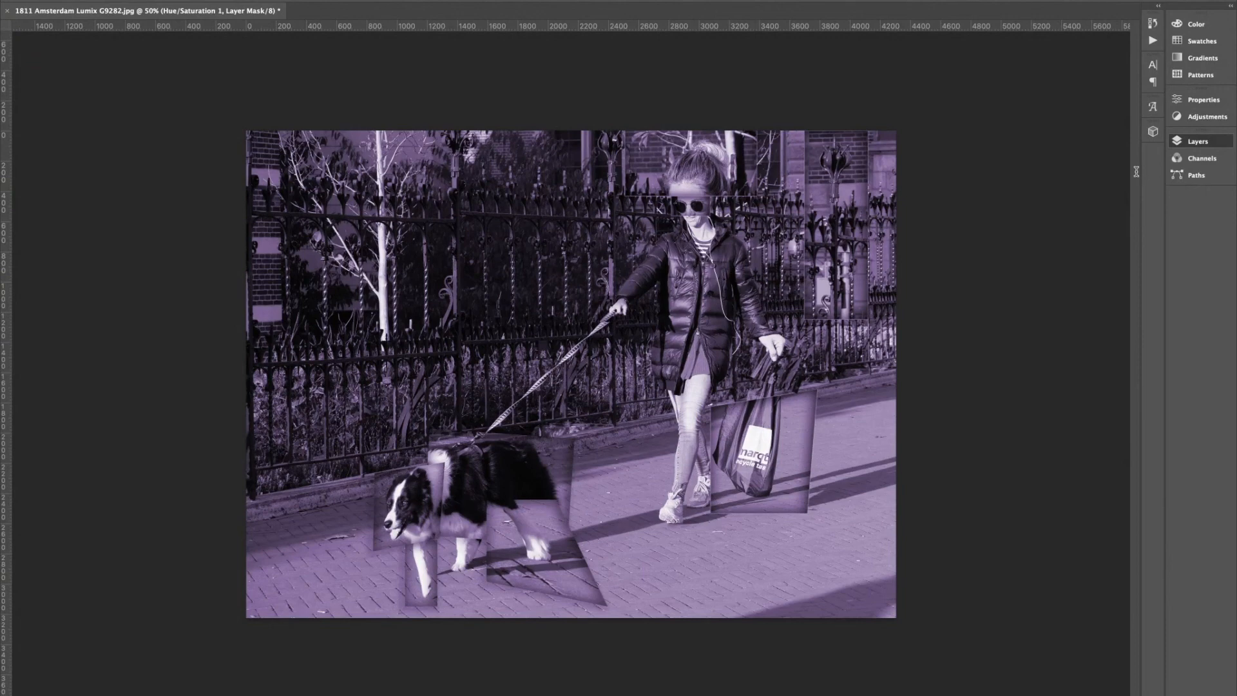
# - Try the purple Hue/Saturation layer at 50% and other opacities
pyautogui.press('5')
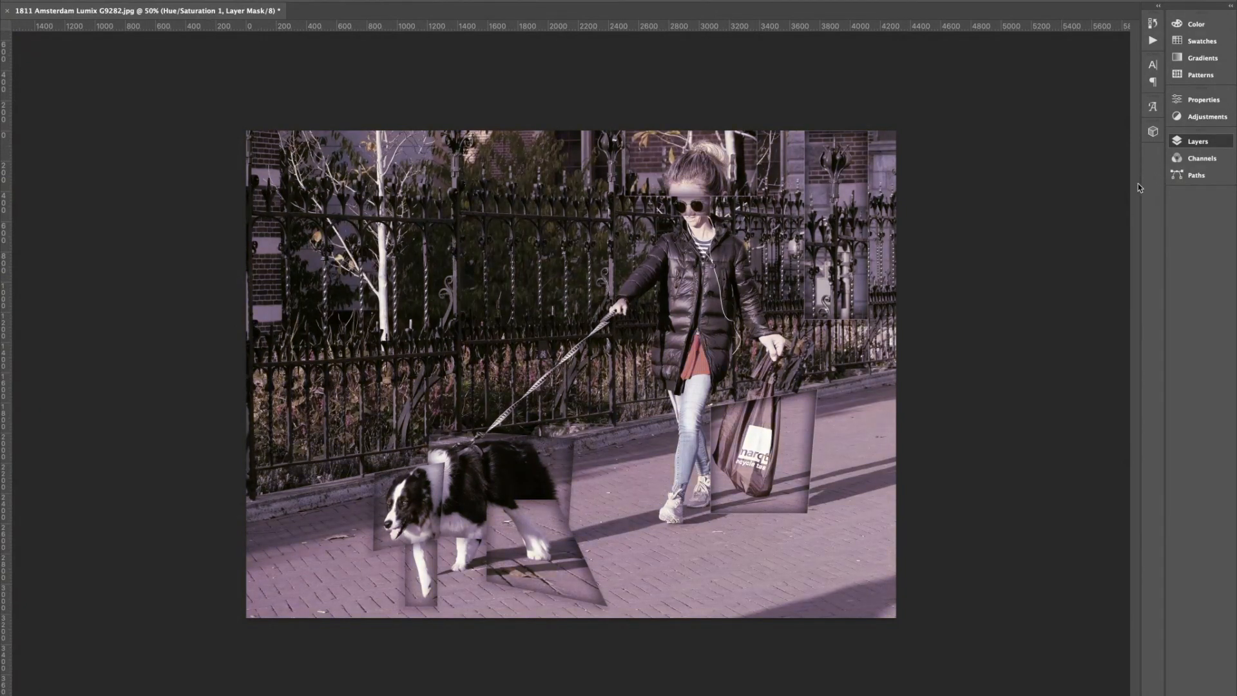
pyautogui.press('0')
pyautogui.press('0')
pyautogui.press('0')
pyautogui.press('0')
pyautogui.press('0')
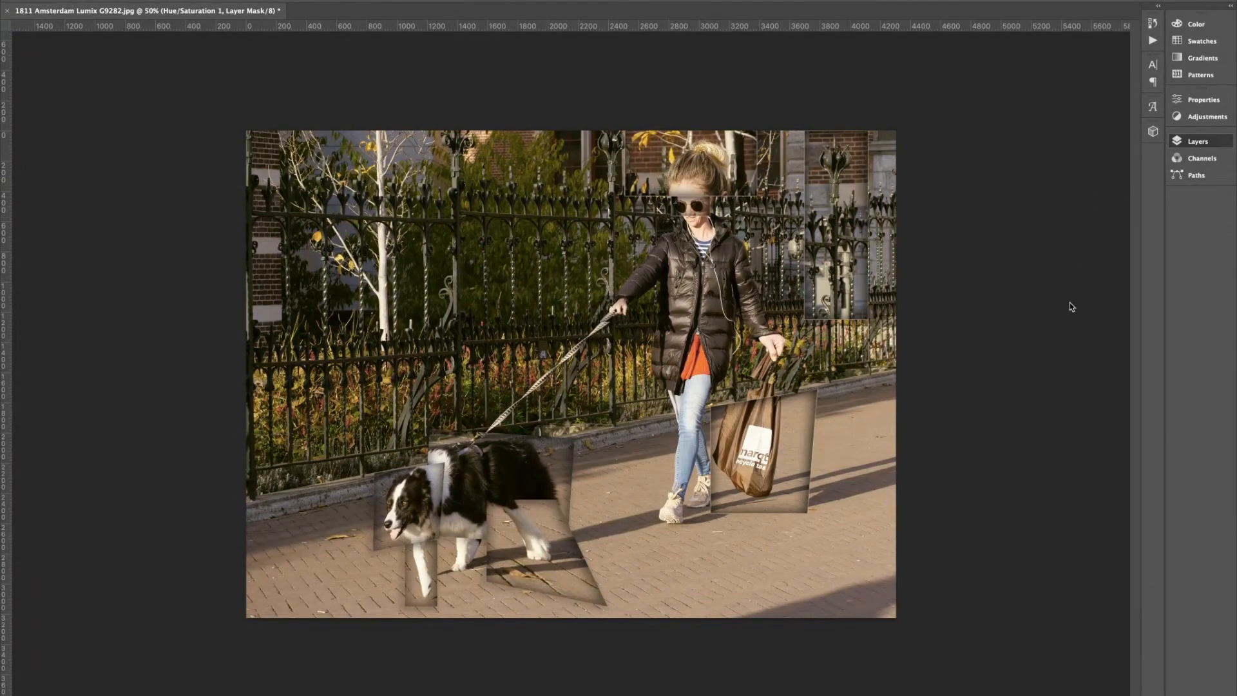
# - Cycle through the blend modes of the purple Hue/Saturation layer to compare how its tint mixes with the photo
pyautogui.hotkey('shift', '+')
pyautogui.hotkey('shift', '+')
pyautogui.hotkey('shift', '+')
pyautogui.hotkey('shift', '+')
pyautogui.hotkey('shift', '+')
pyautogui.hotkey('shift', '+')
pyautogui.hotkey('shift', '+')
pyautogui.hotkey('shift', '+')
pyautogui.hotkey('shift', '+')
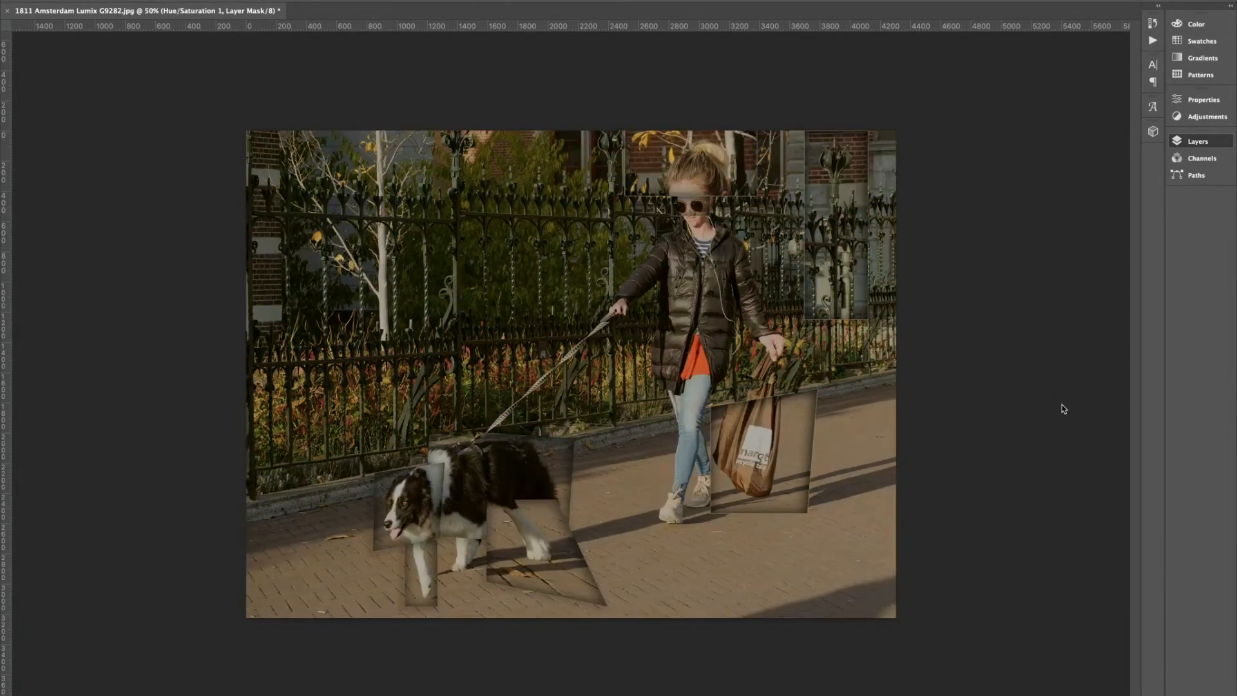
pyautogui.hotkey('shift', '+')
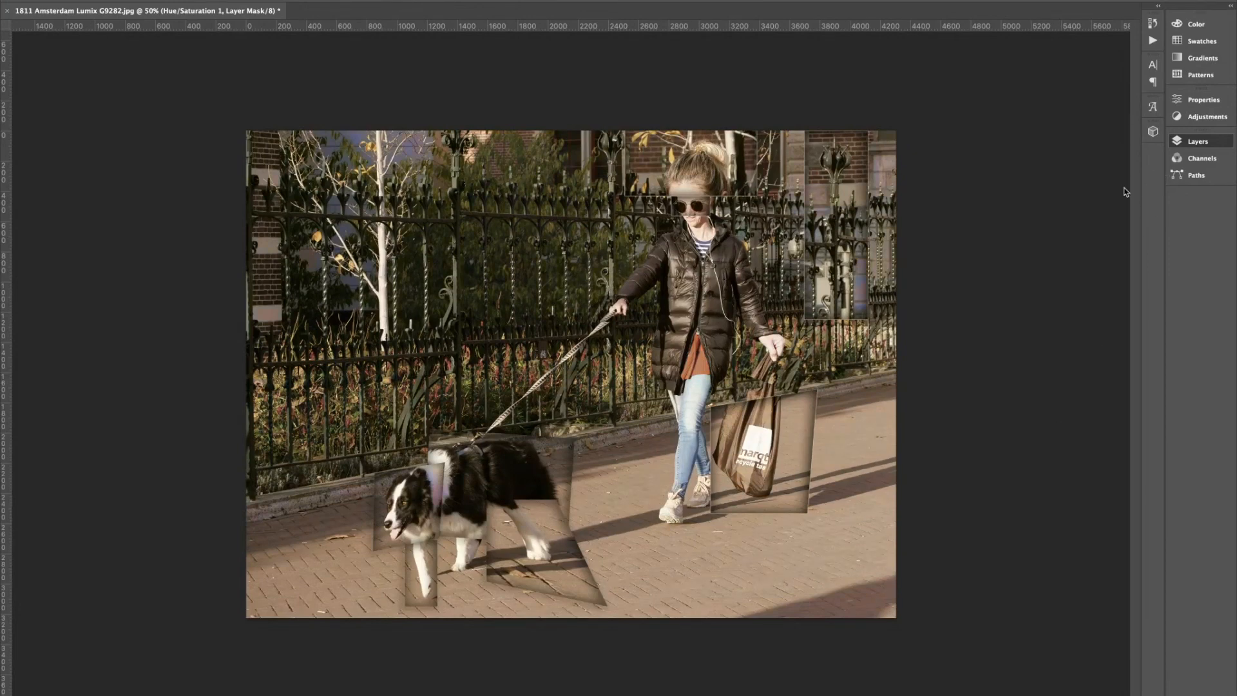
pyautogui.hotkey('shift', '+')
pyautogui.hotkey('shift', '+')
pyautogui.hotkey('shift', '+')
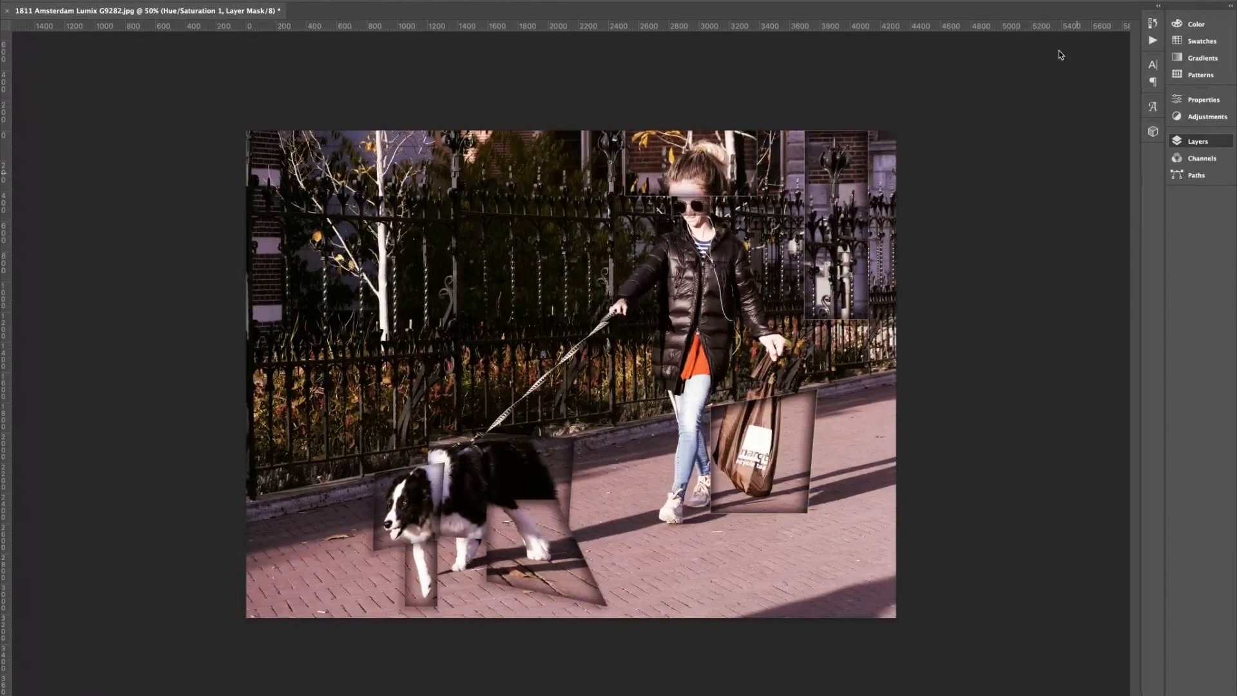
pyautogui.hotkey('shift', '+')
pyautogui.hotkey('shift', '+')
pyautogui.hotkey('shift', '+')
pyautogui.hotkey('shift', '+')
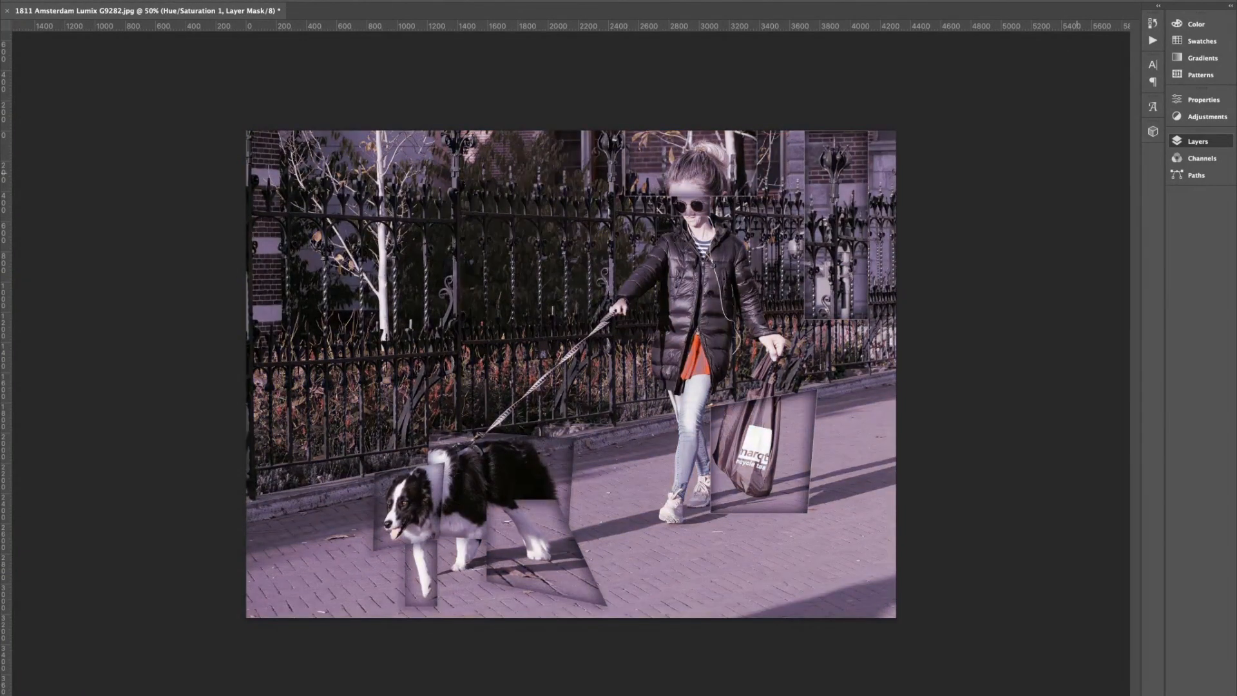
pyautogui.hotkey('shift', '+')
pyautogui.hotkey('shift', '+')
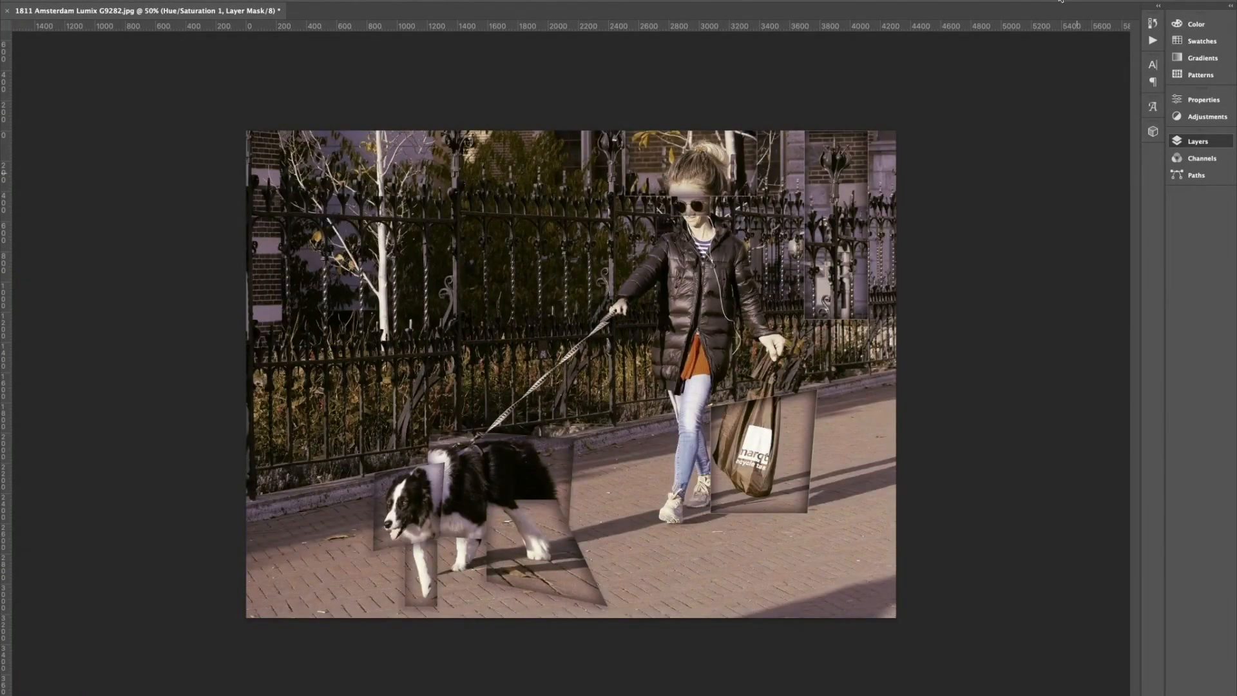